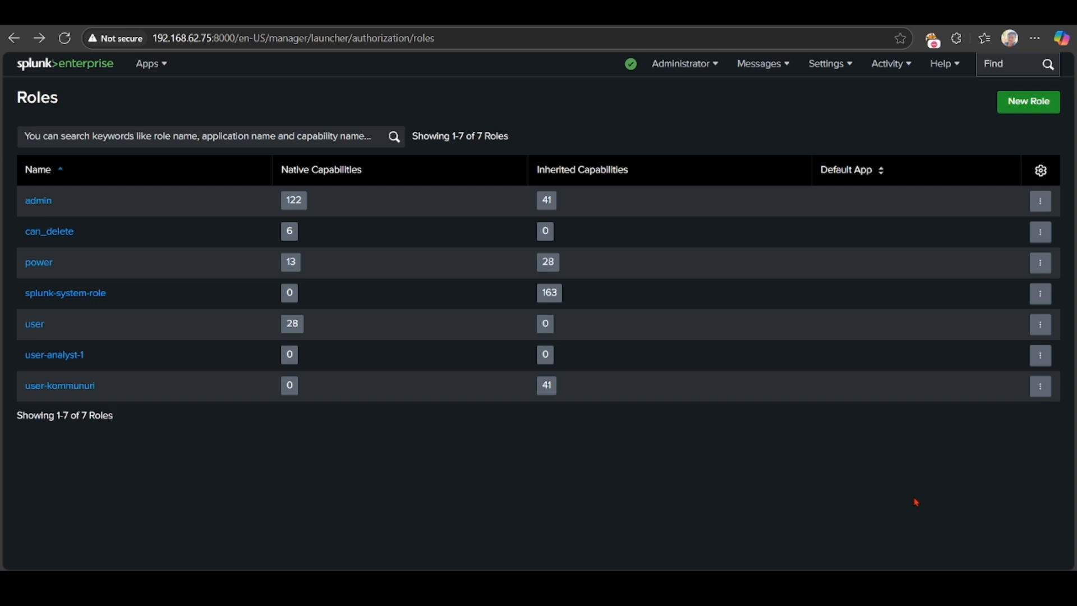
# Go to the Users page from Settings, under Users and Authentication.
pyautogui.click(843, 74)
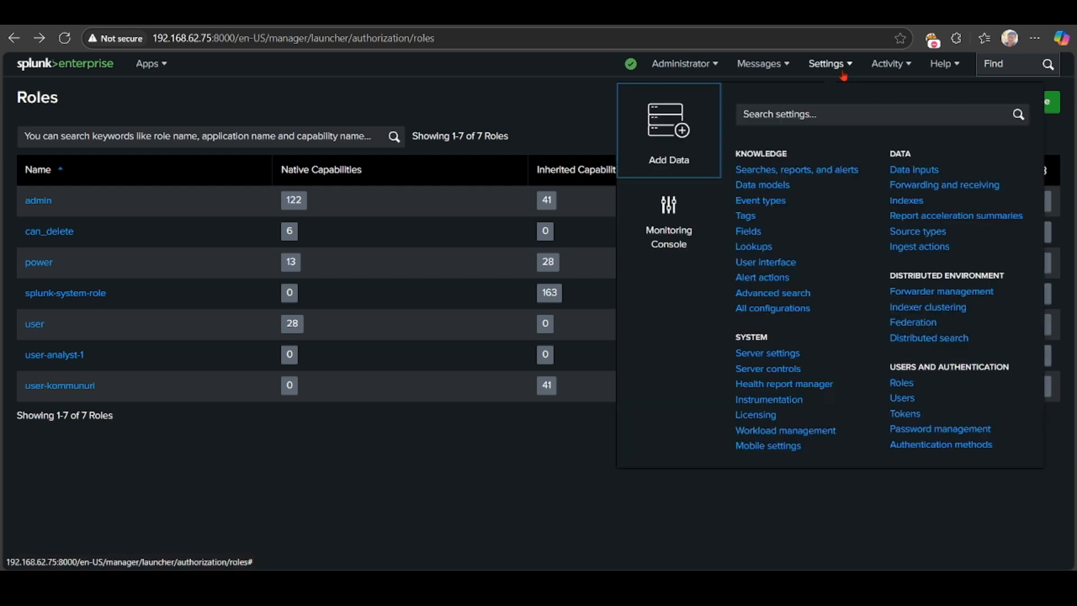
pyautogui.click(904, 399)
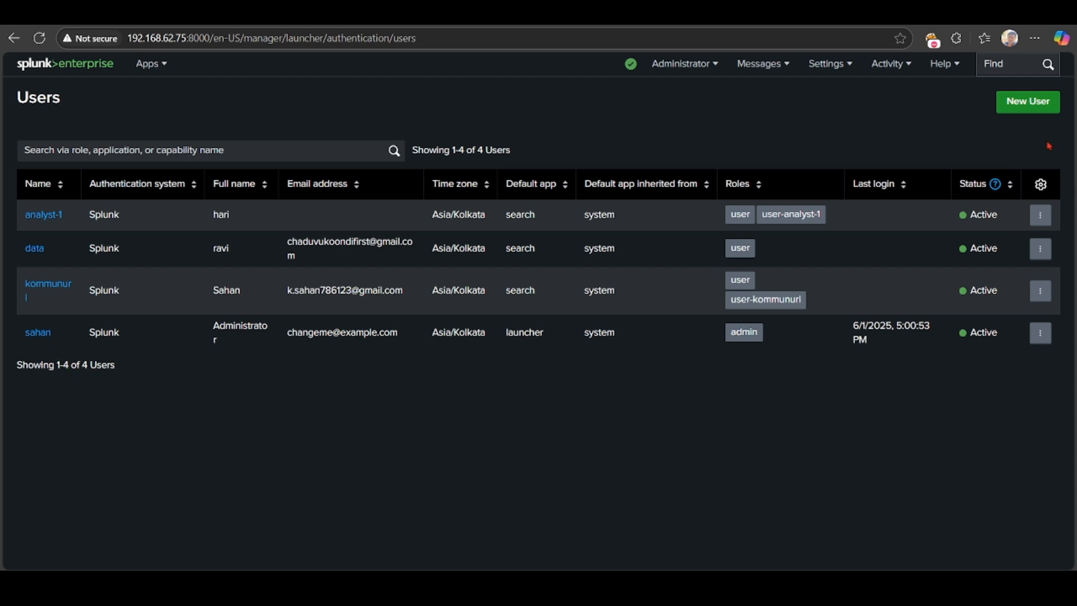
# Start a new user named renu with full name renuka and enter its password.
pyautogui.click(1038, 111)
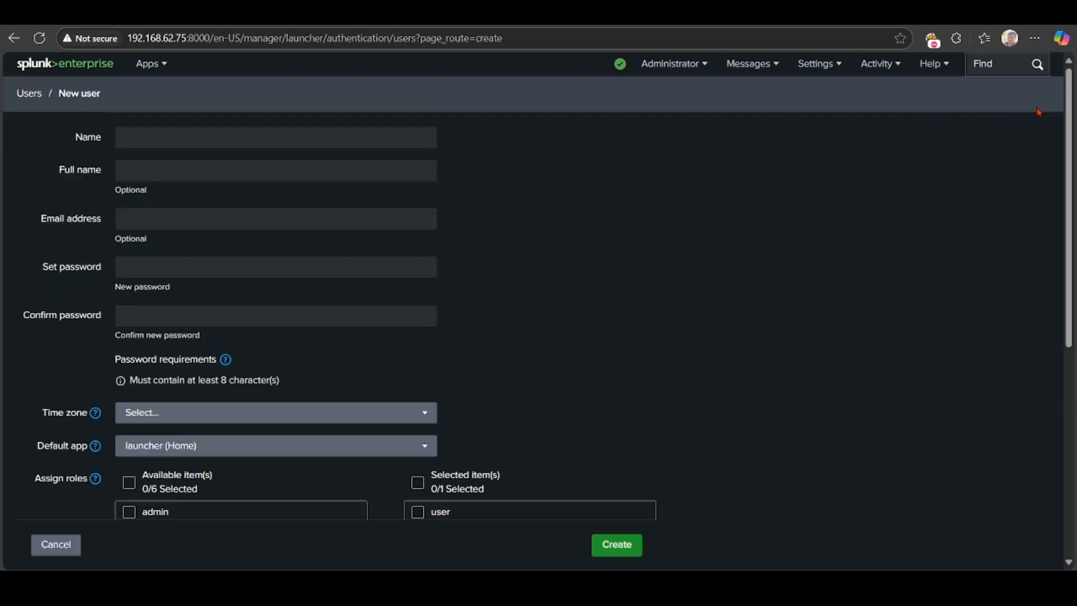
pyautogui.click(176, 137)
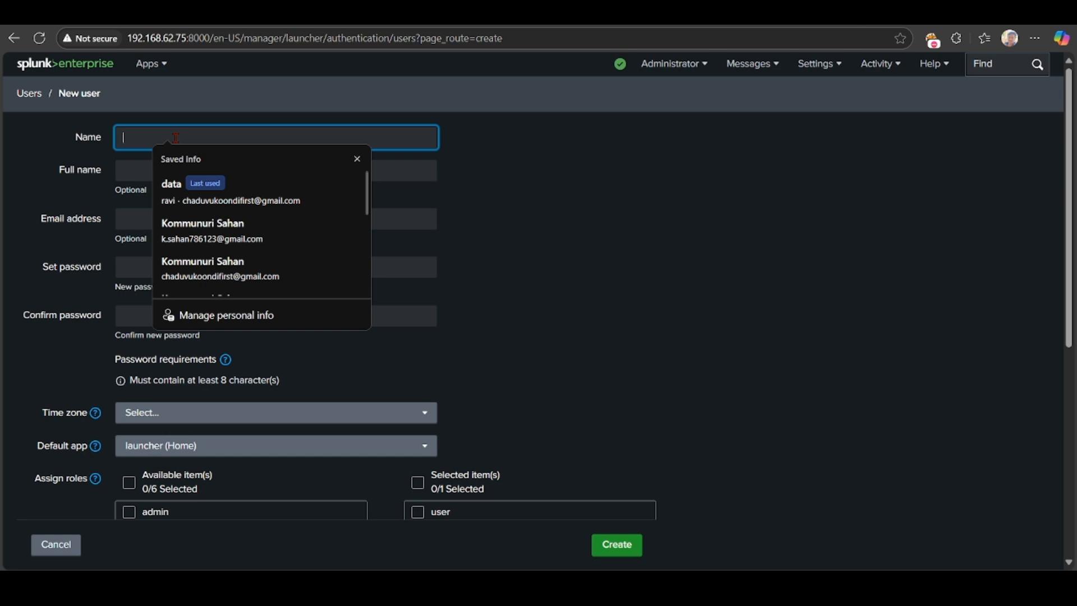
pyautogui.write('r')
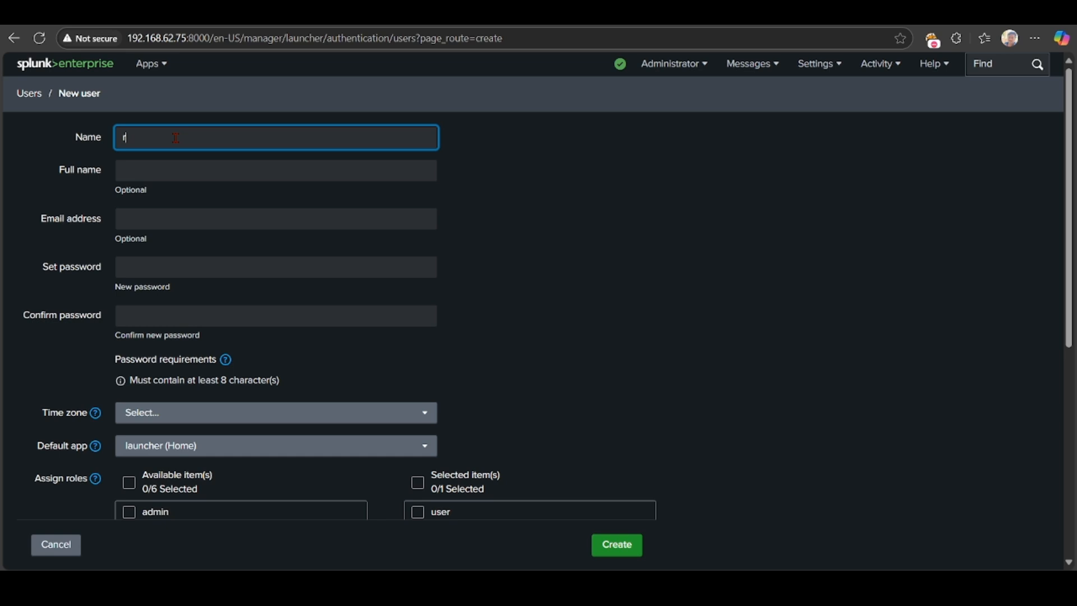
pyautogui.write('enu')
pyautogui.press('Tab')
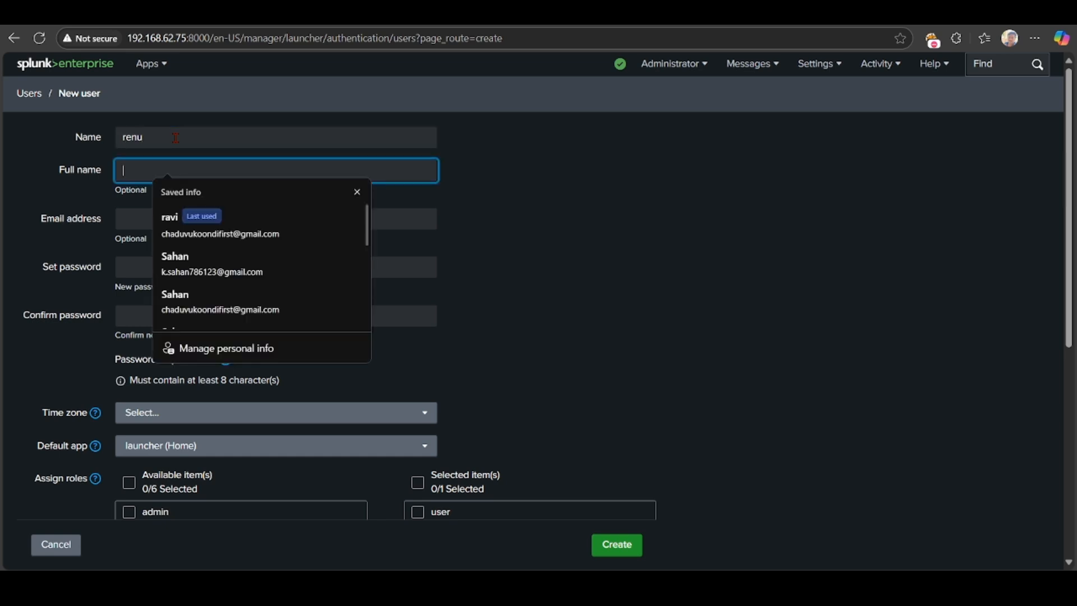
pyautogui.write('re')
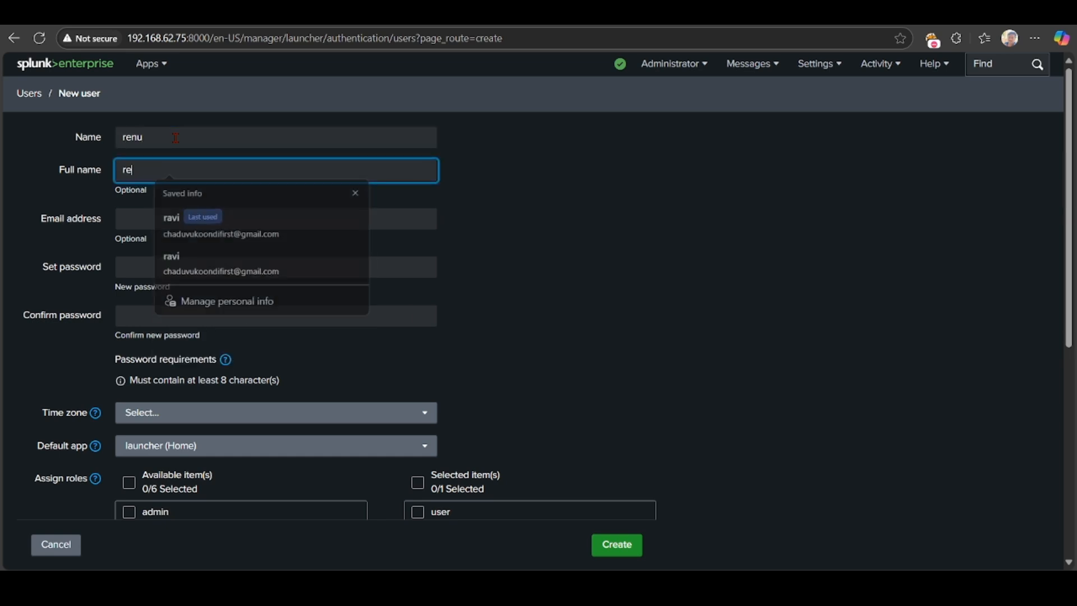
pyautogui.write('nuka')
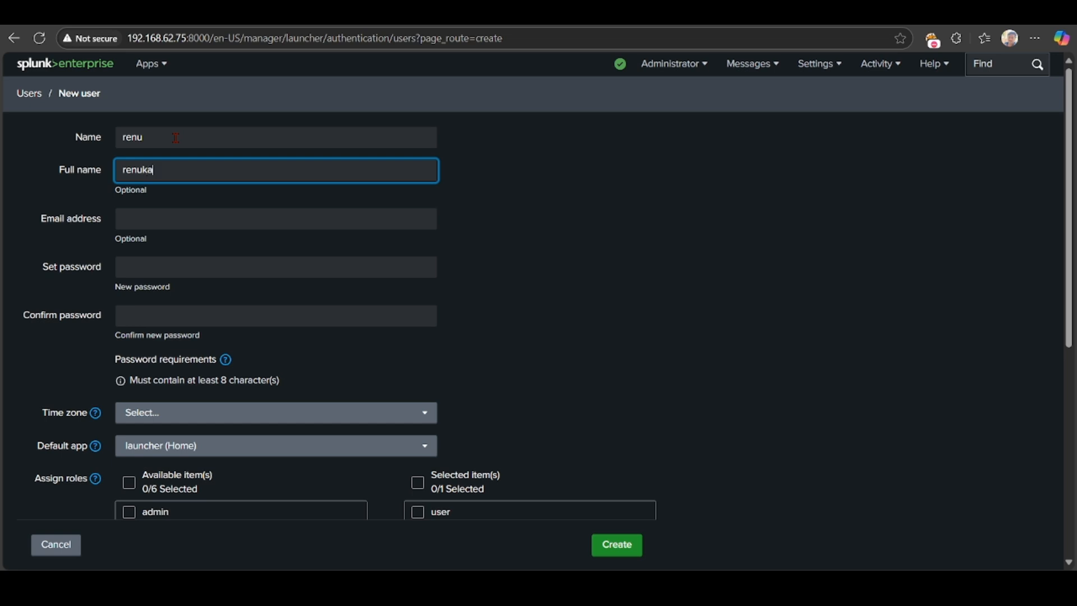
pyautogui.click(174, 270)
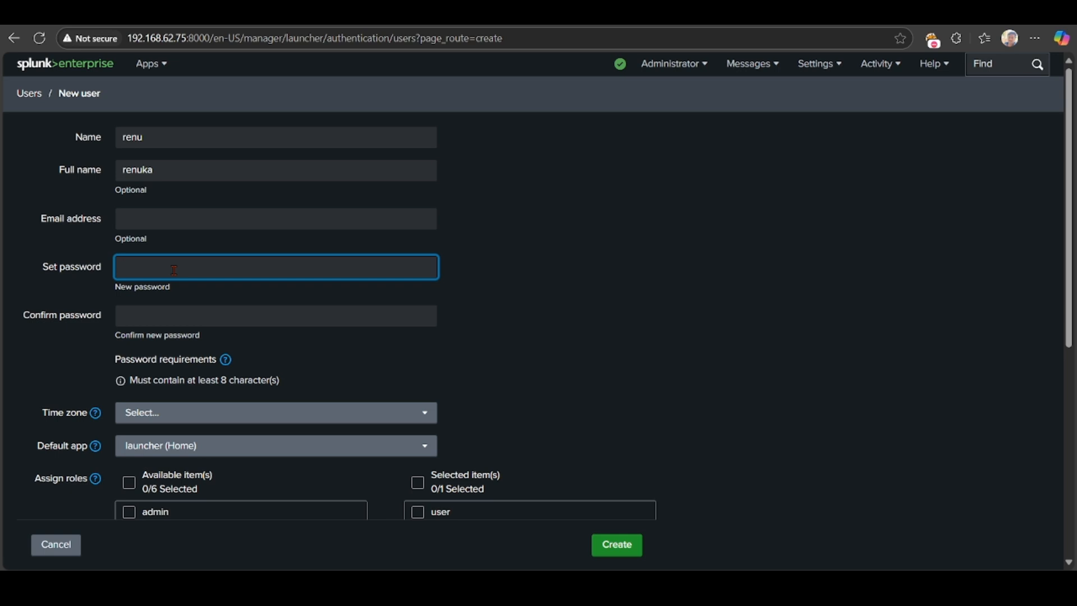
pyautogui.write('•••••••••')
pyautogui.press('Tab')
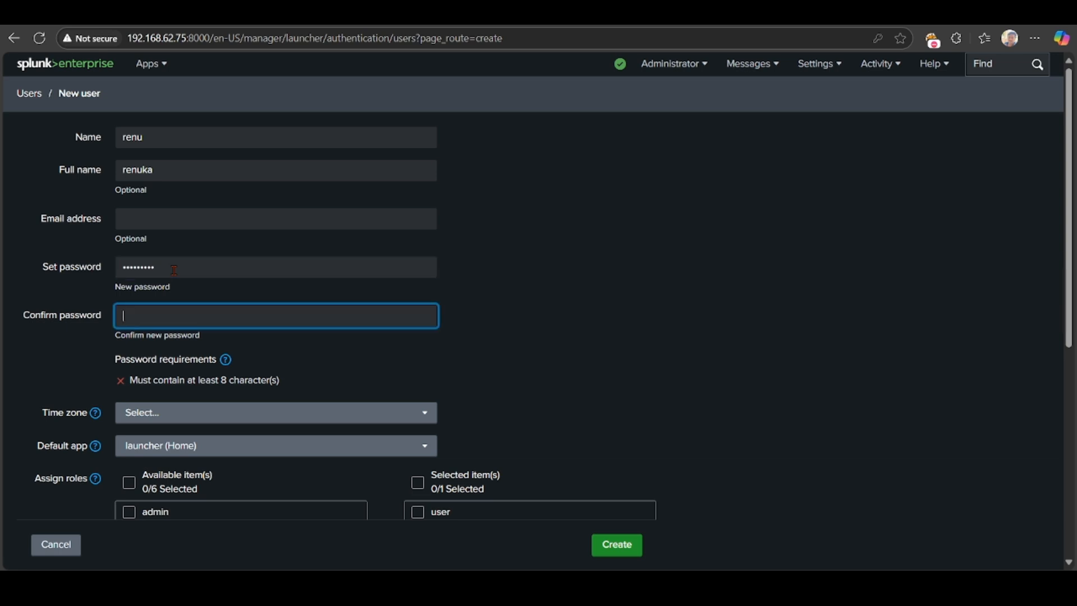
pyautogui.write('••••••••••')
# Give renu time zone (GMT+05:30) Chennai, Kolkata, Mumbai, New Delhi and default app search (Search & Reporting).
pyautogui.scroll(-2, 174, 270)
pyautogui.click(168, 283)
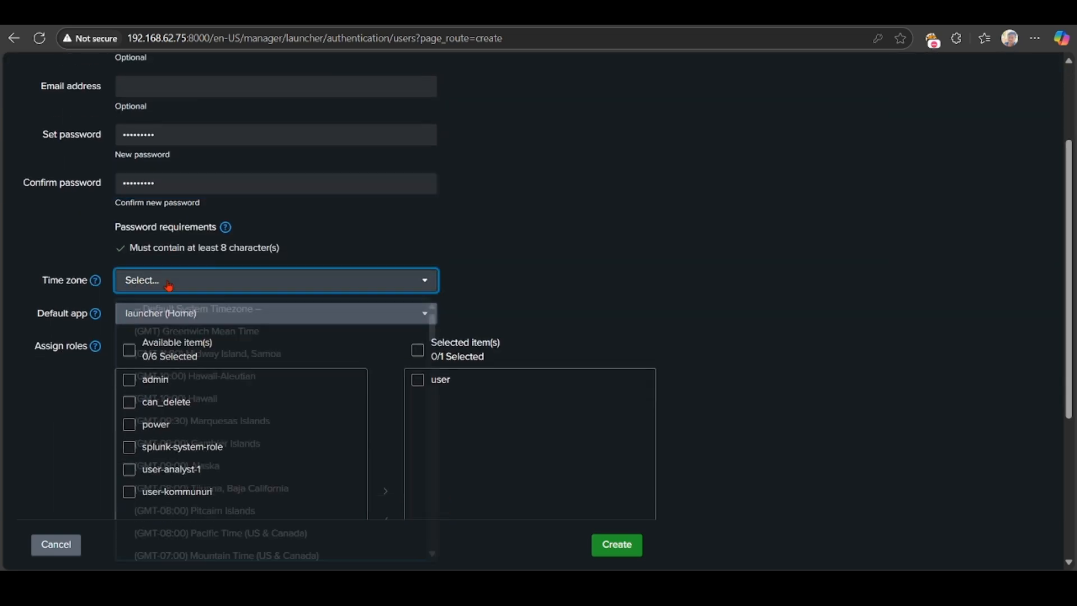
pyautogui.scroll(-1, 168, 283)
pyautogui.scroll(-5, 146, 359)
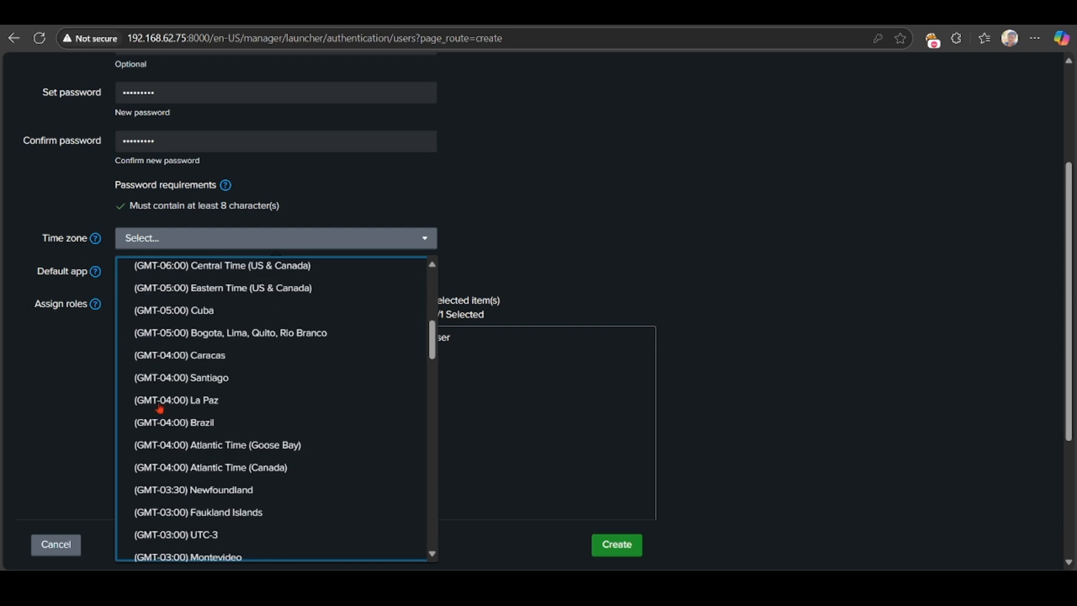
pyautogui.scroll(-7, 160, 408)
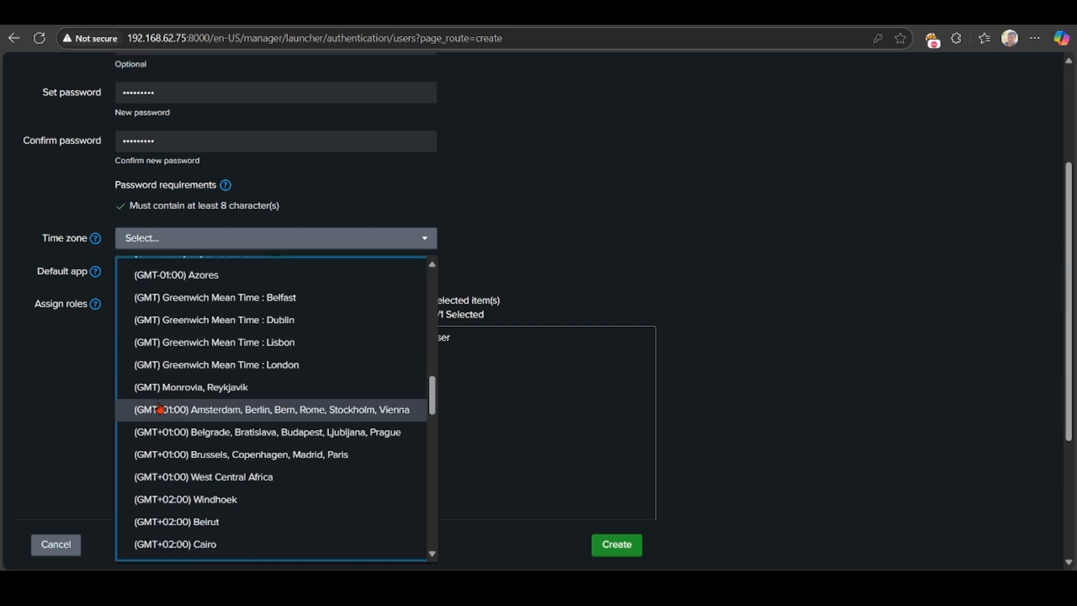
pyautogui.scroll(-8, 160, 408)
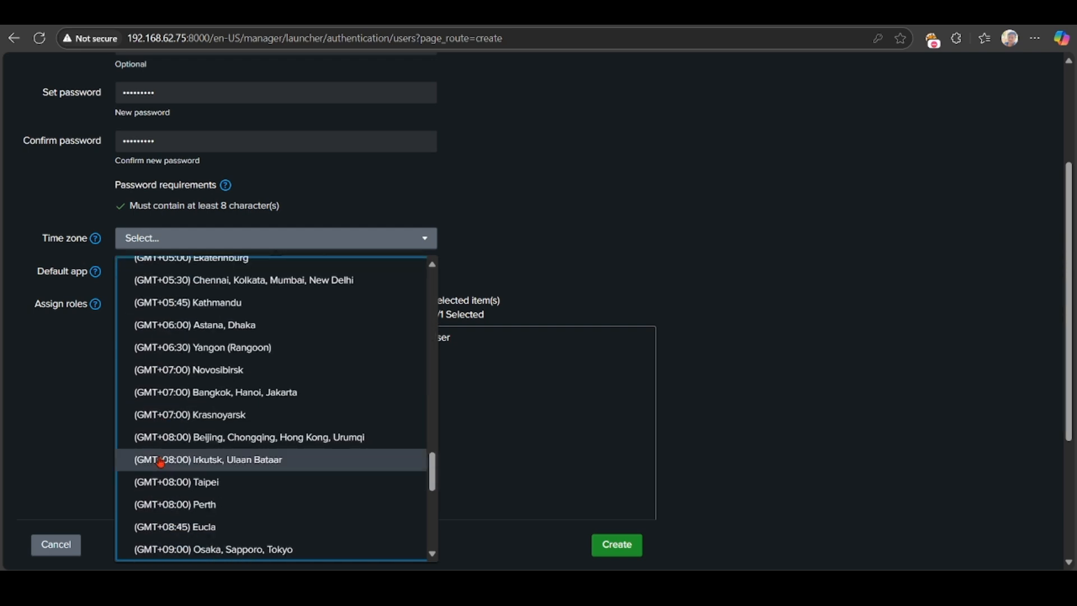
pyautogui.click(282, 280)
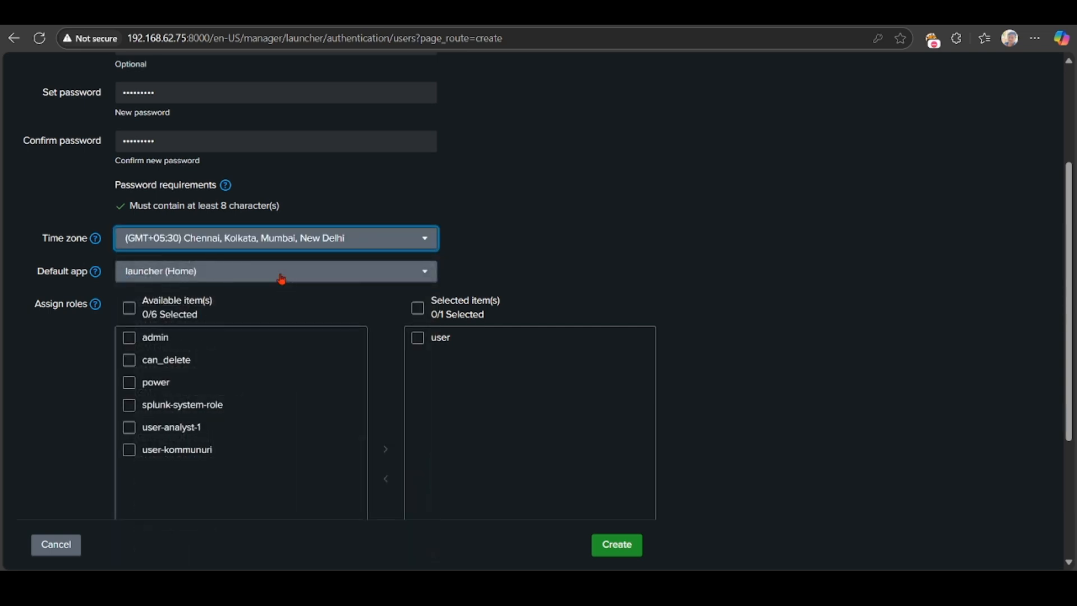
pyautogui.click(185, 280)
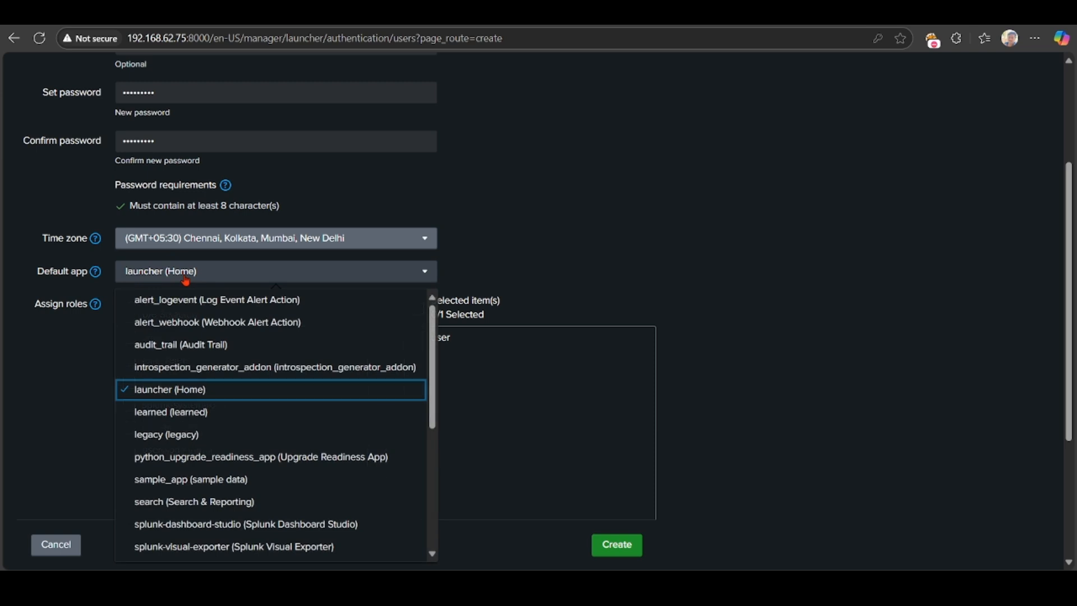
pyautogui.scroll(-3, 175, 414)
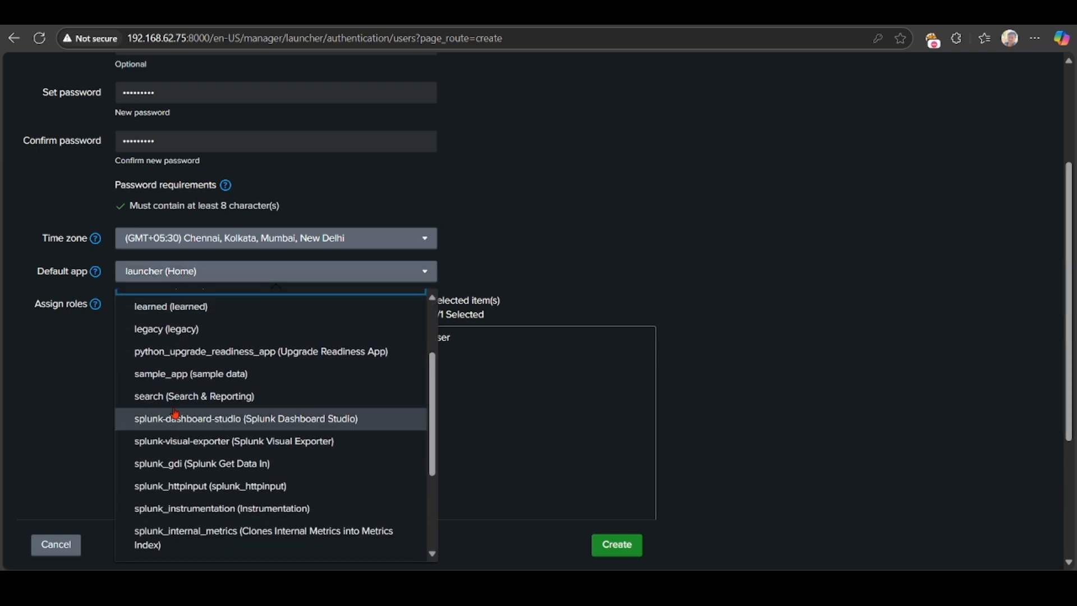
pyautogui.click(190, 397)
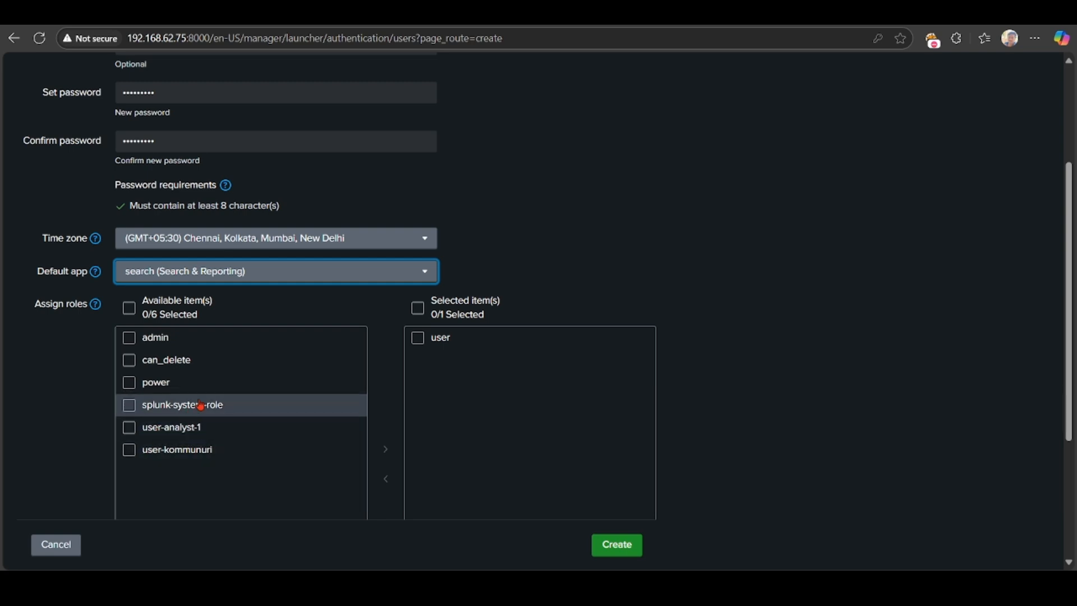
# Give renu the power and admin roles plus its own role, then create the user.
pyautogui.click(123, 383)
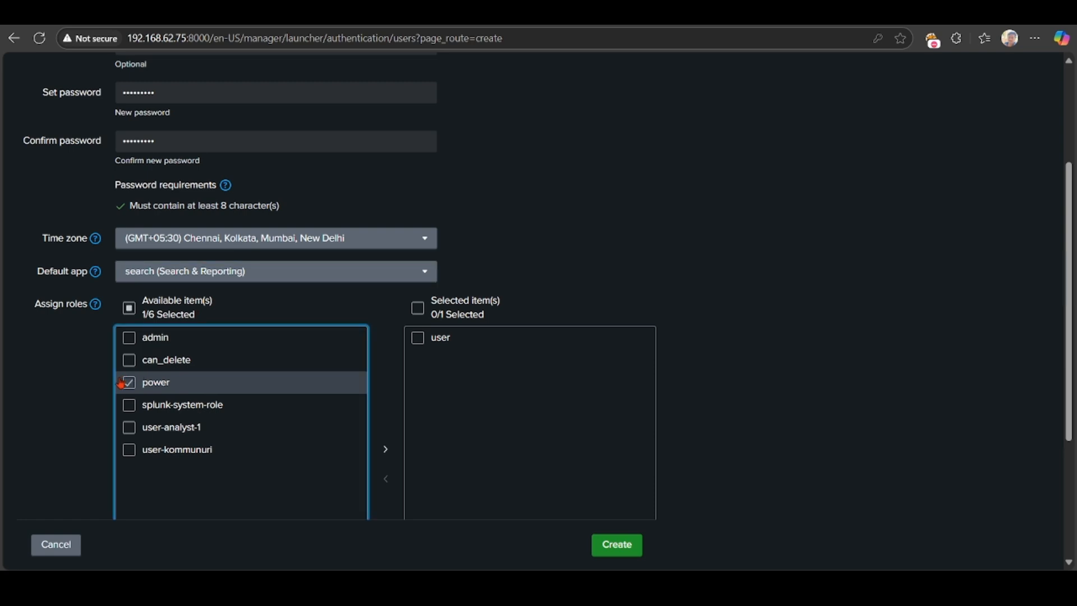
pyautogui.click(131, 347)
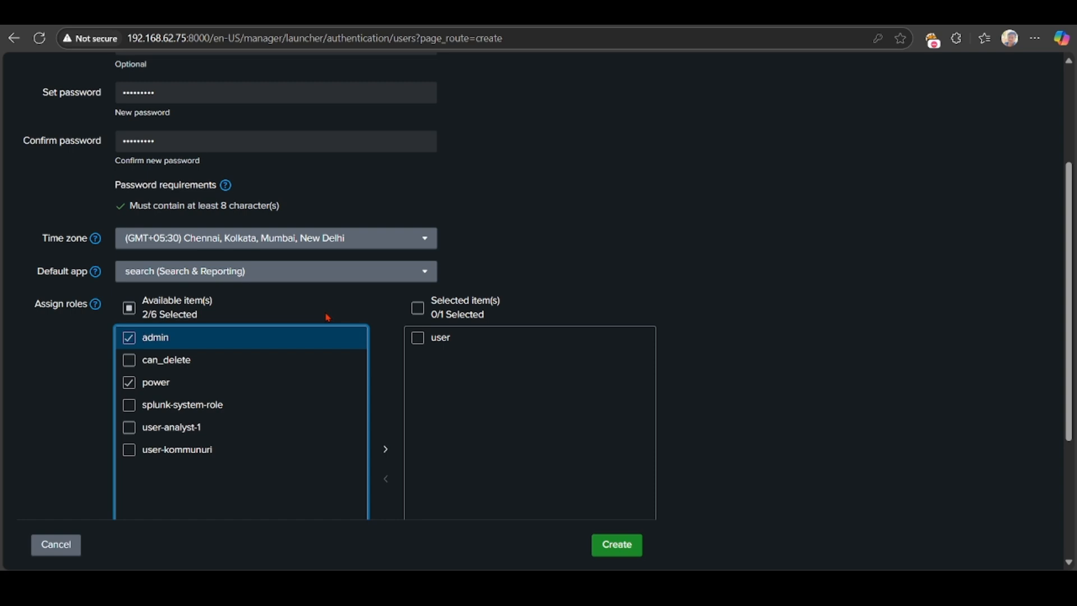
pyautogui.scroll(-4, 499, 415)
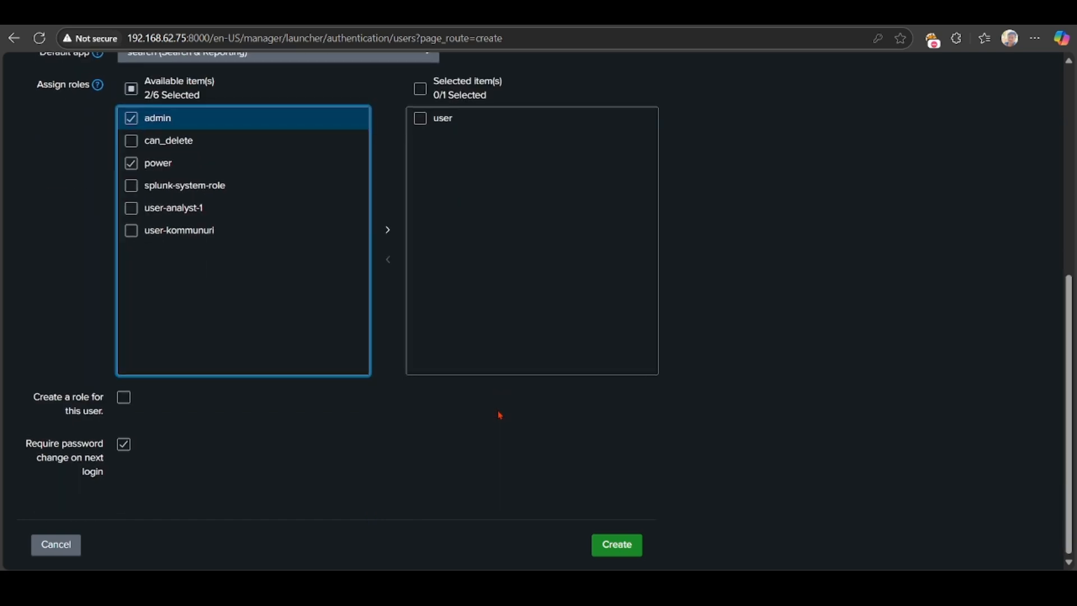
pyautogui.scroll(1, 499, 415)
pyautogui.click(122, 408)
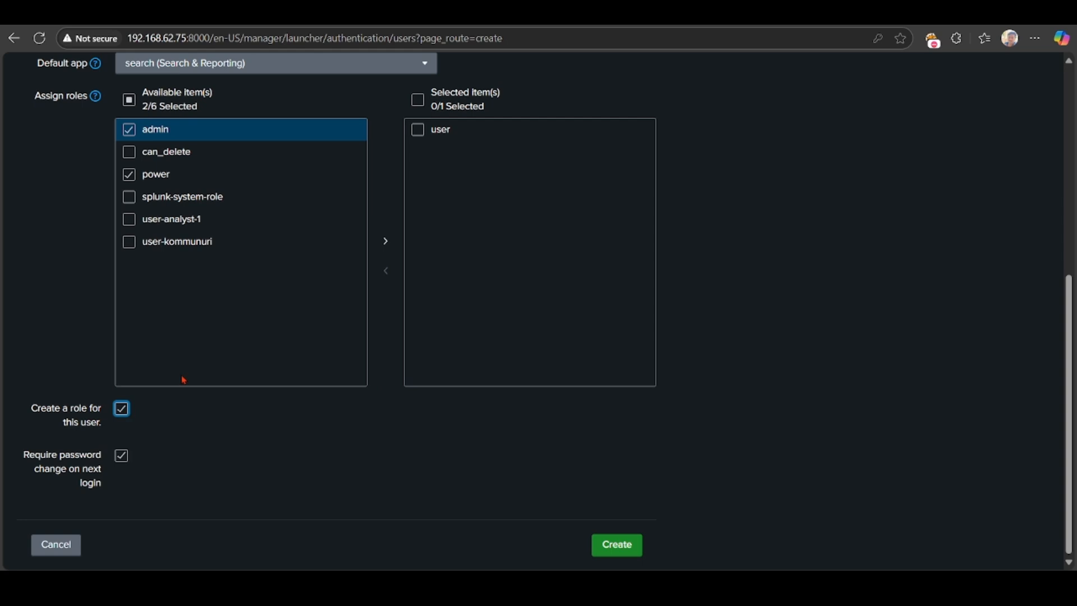
pyautogui.click(454, 130)
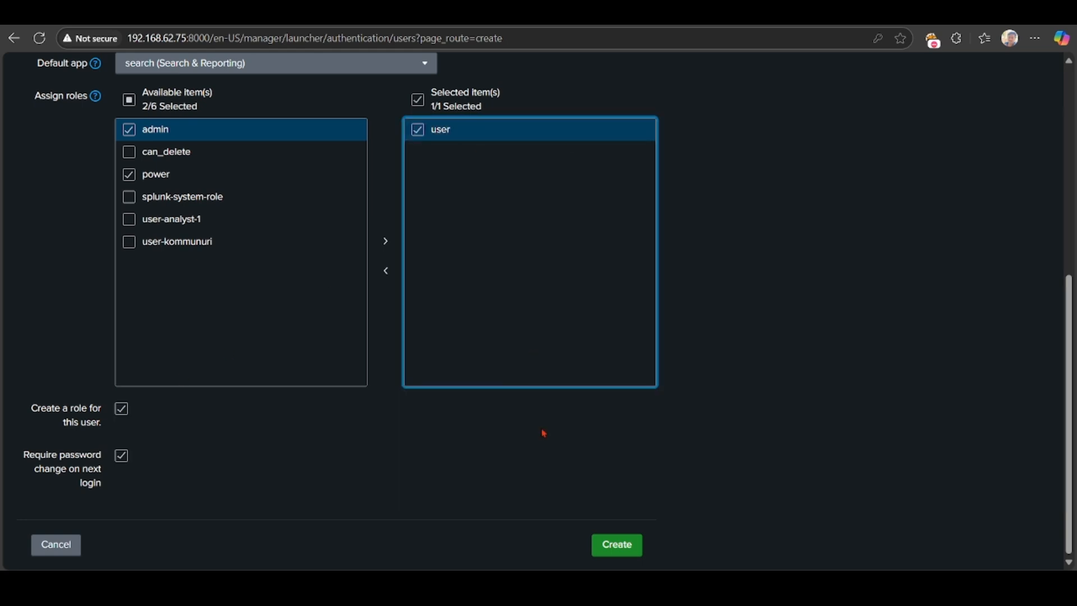
pyautogui.click(612, 544)
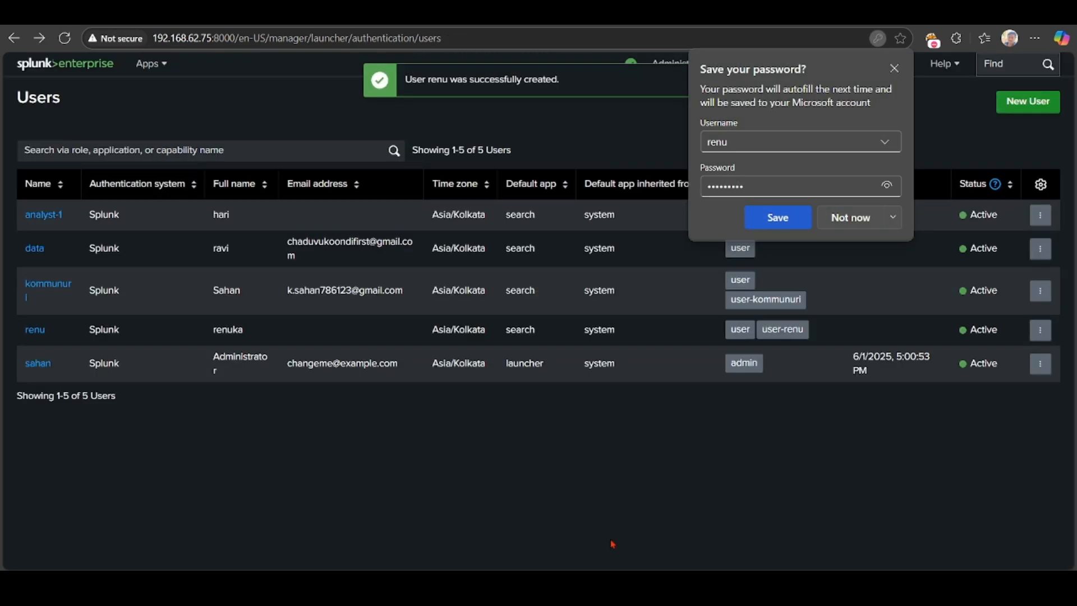
# Dismiss the browser's save-password prompt and go to the Roles page through Settings.
pyautogui.click(848, 218)
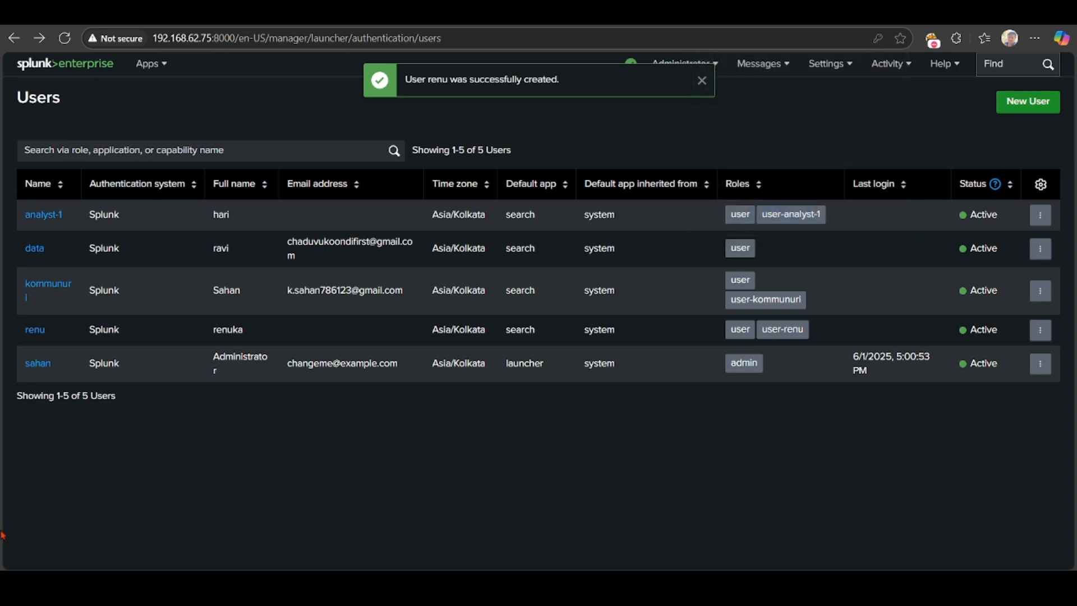
pyautogui.click(40, 334)
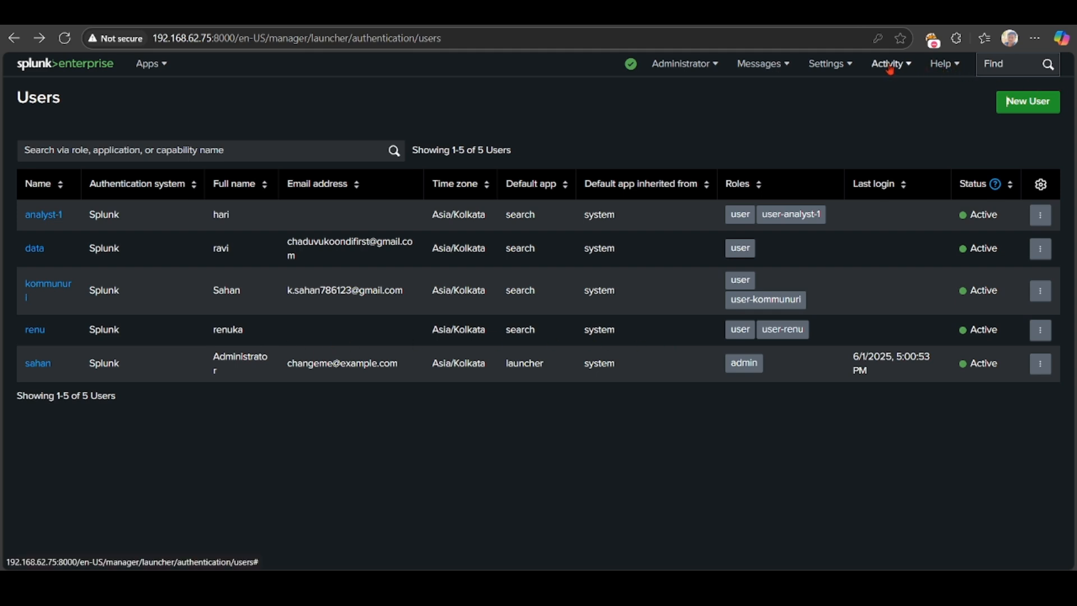
pyautogui.click(835, 67)
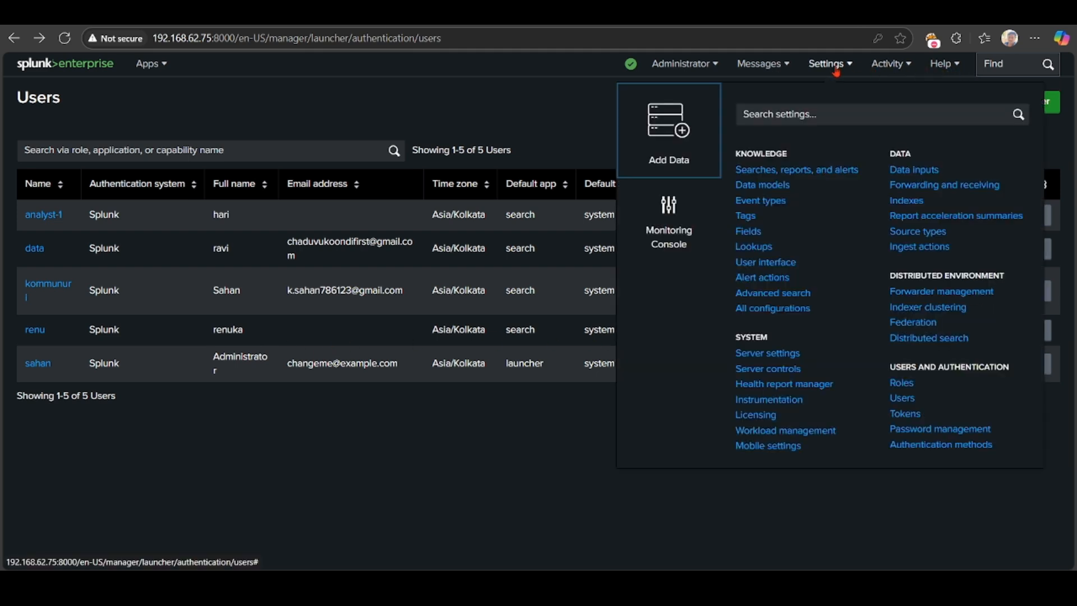
pyautogui.click(907, 390)
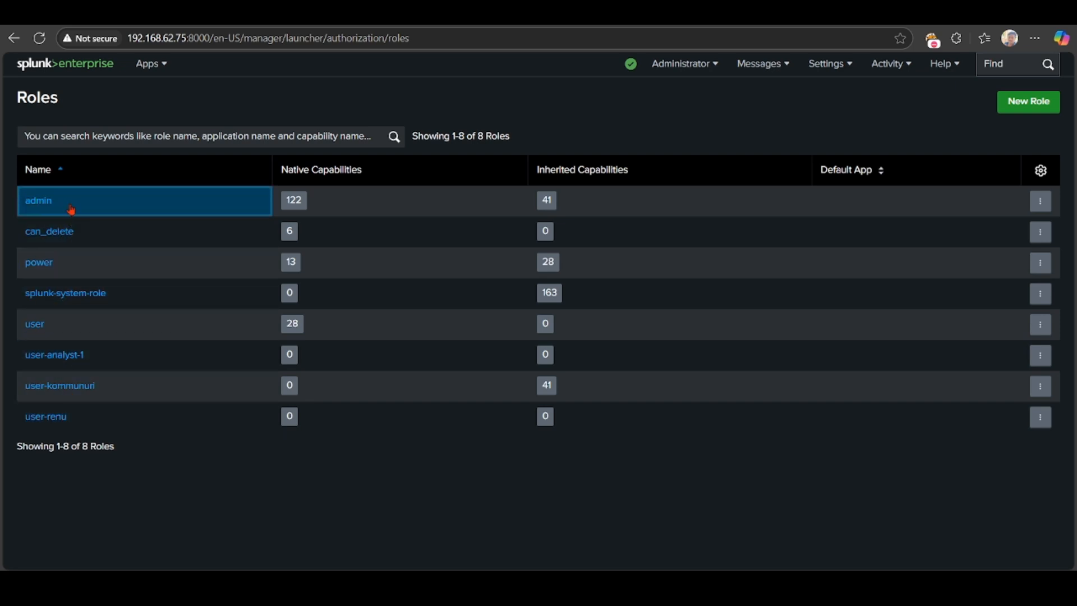
# Make user-renu inherit admin, power and can_delete, then review its capabilities.
pyautogui.click(53, 418)
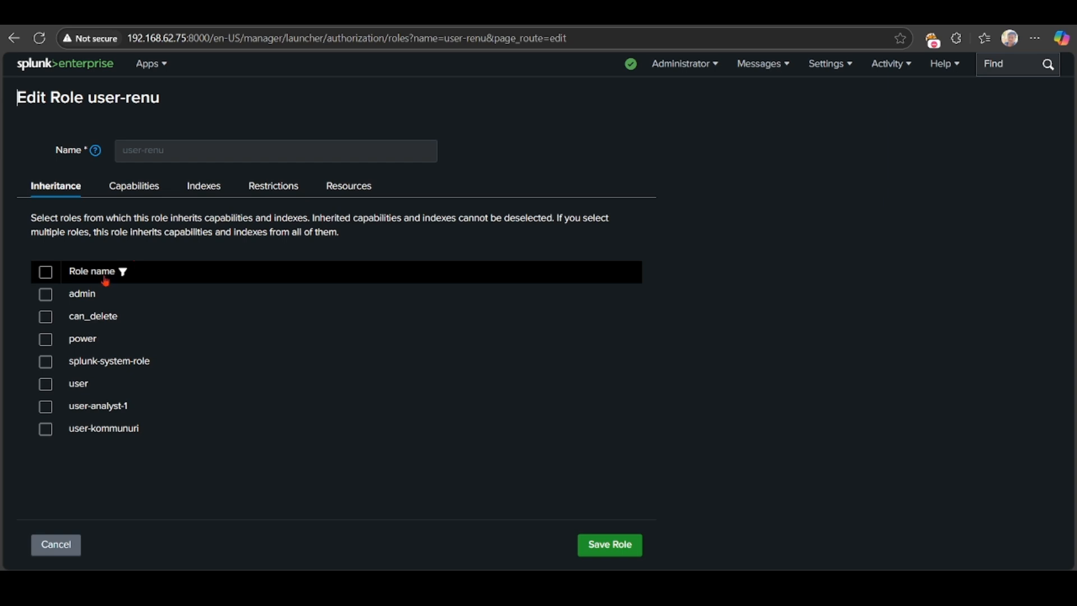
pyautogui.click(45, 295)
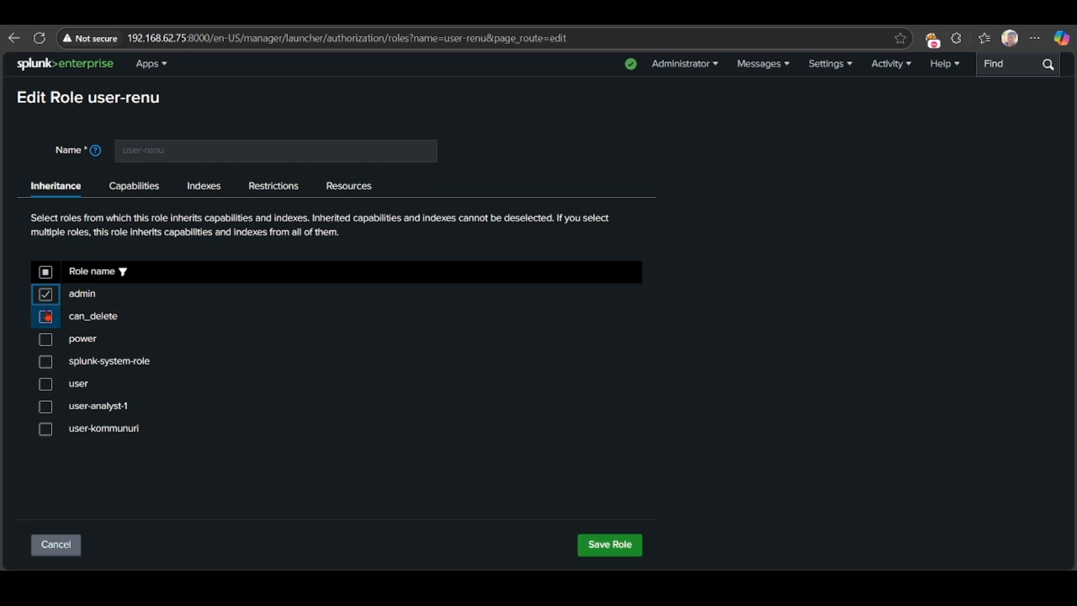
pyautogui.click(45, 340)
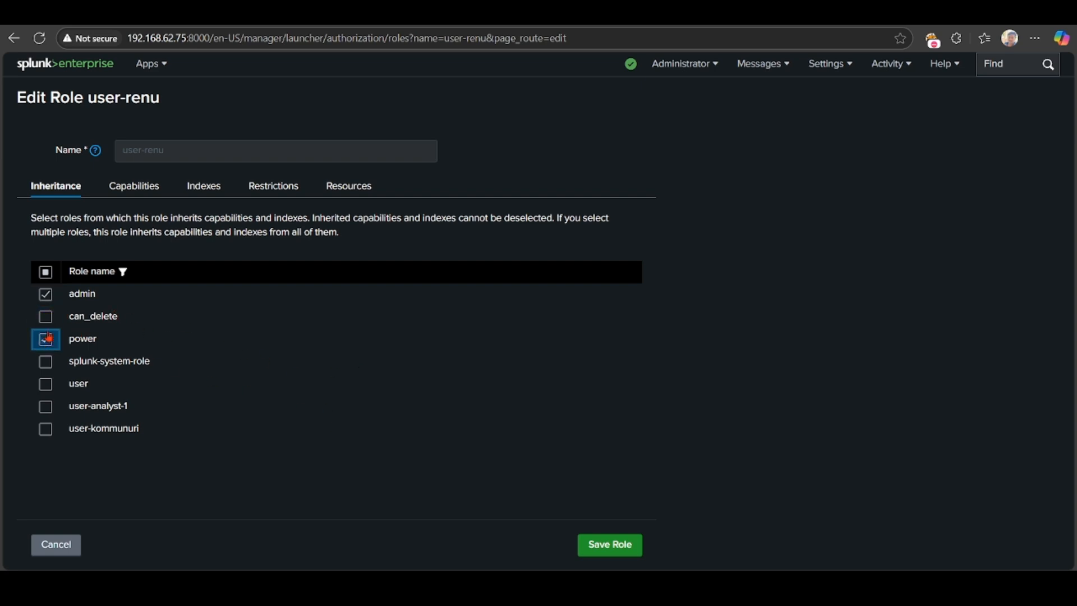
pyautogui.click(46, 318)
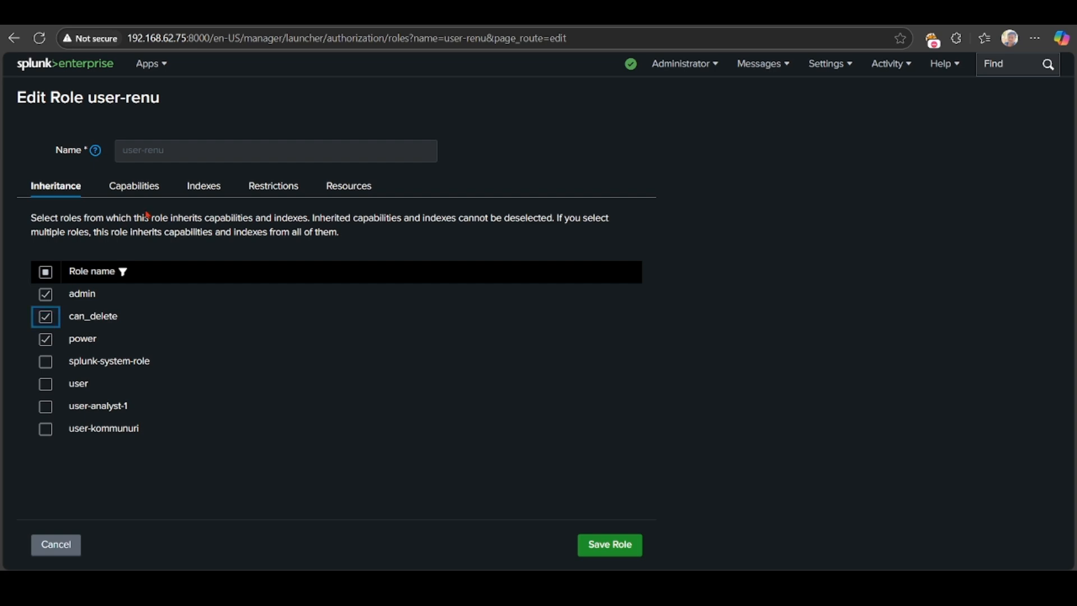
pyautogui.click(160, 189)
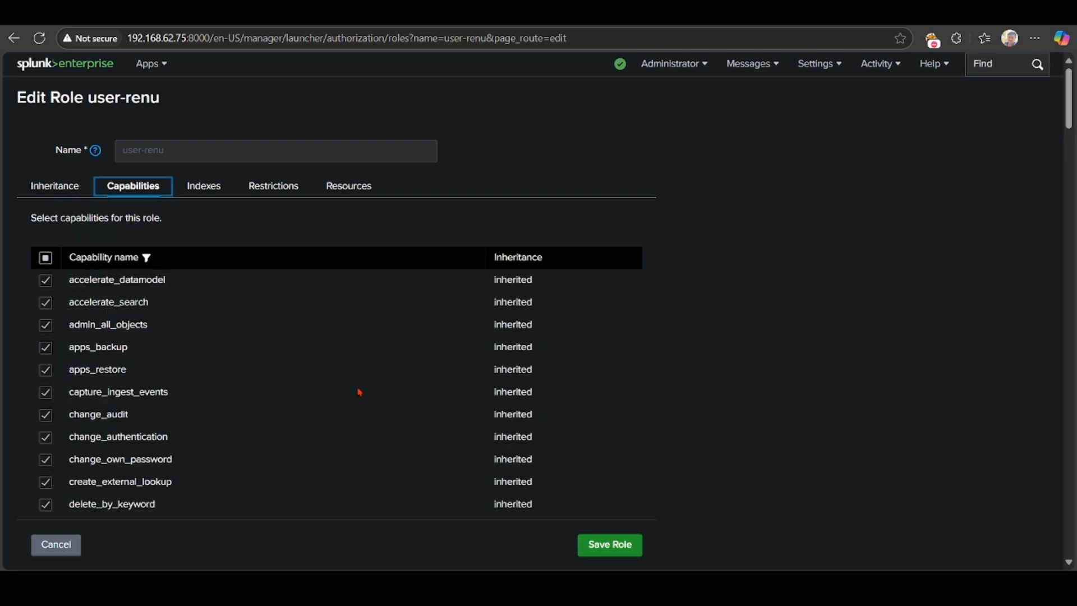
pyautogui.scroll(-15, 359, 392)
pyautogui.scroll(-8, 360, 392)
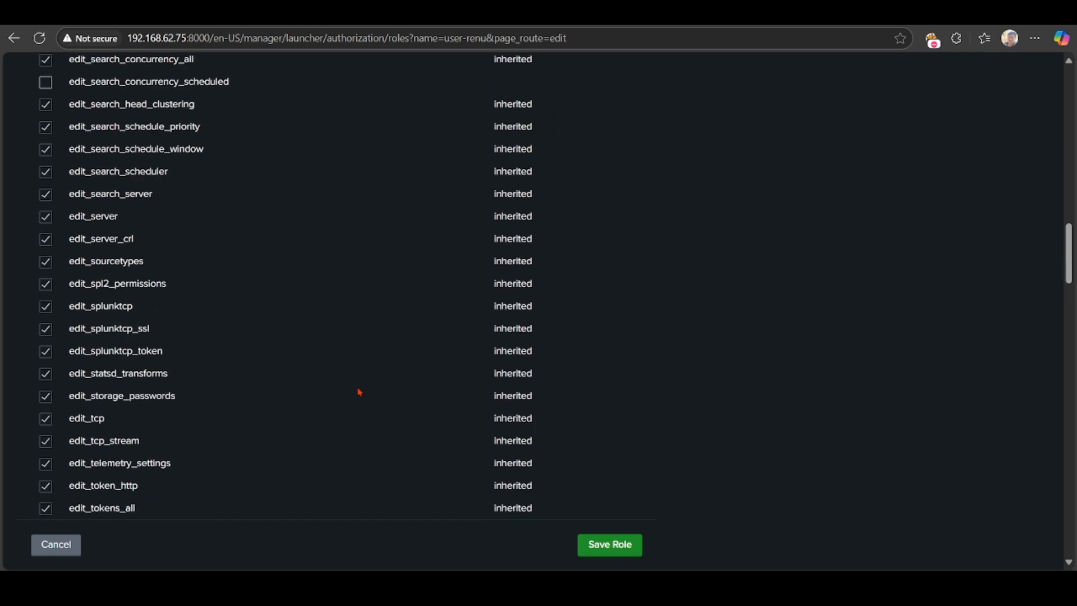
pyautogui.scroll(-15, 359, 392)
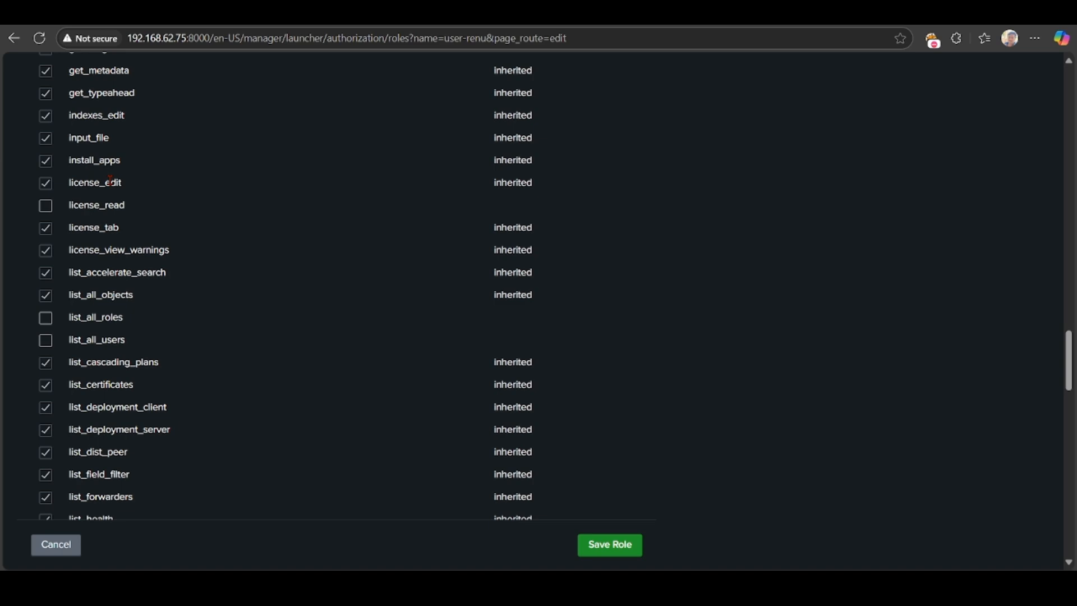
pyautogui.scroll(20, 110, 181)
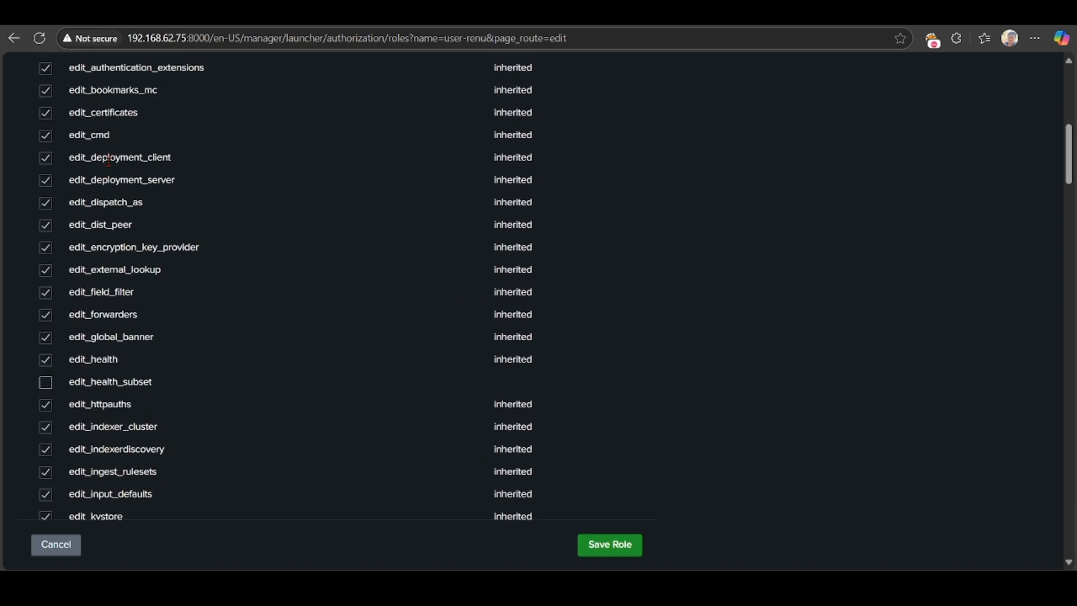
pyautogui.press('super+d')
pyautogui.press('super+d')
pyautogui.scroll(15, 226, 186)
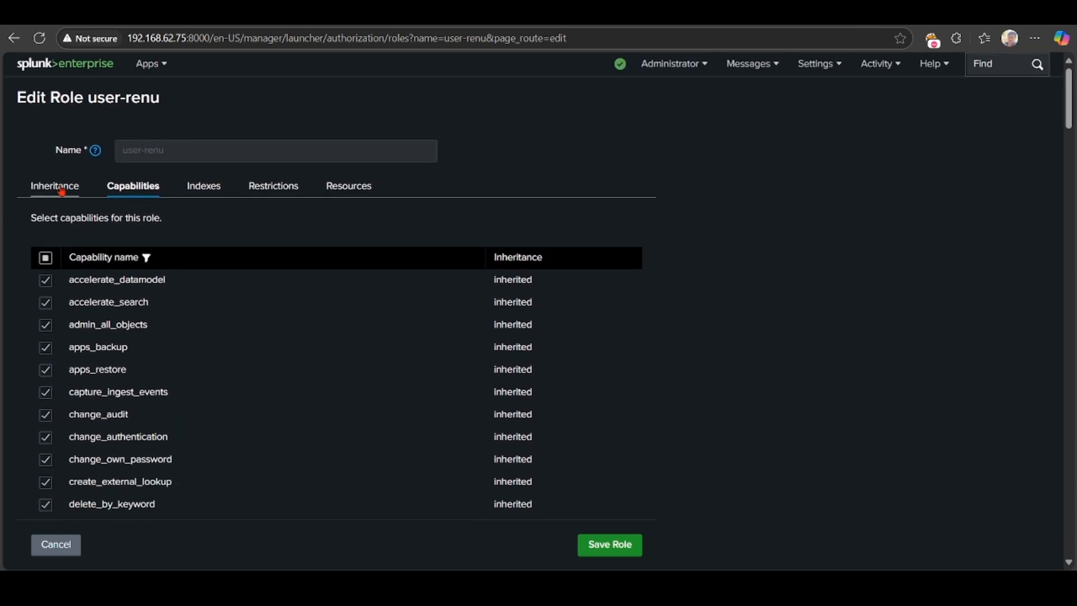
# Compare user-renu's capabilities without admin inheritance, then restore admin inheritance.
pyautogui.click(62, 188)
pyautogui.click(45, 297)
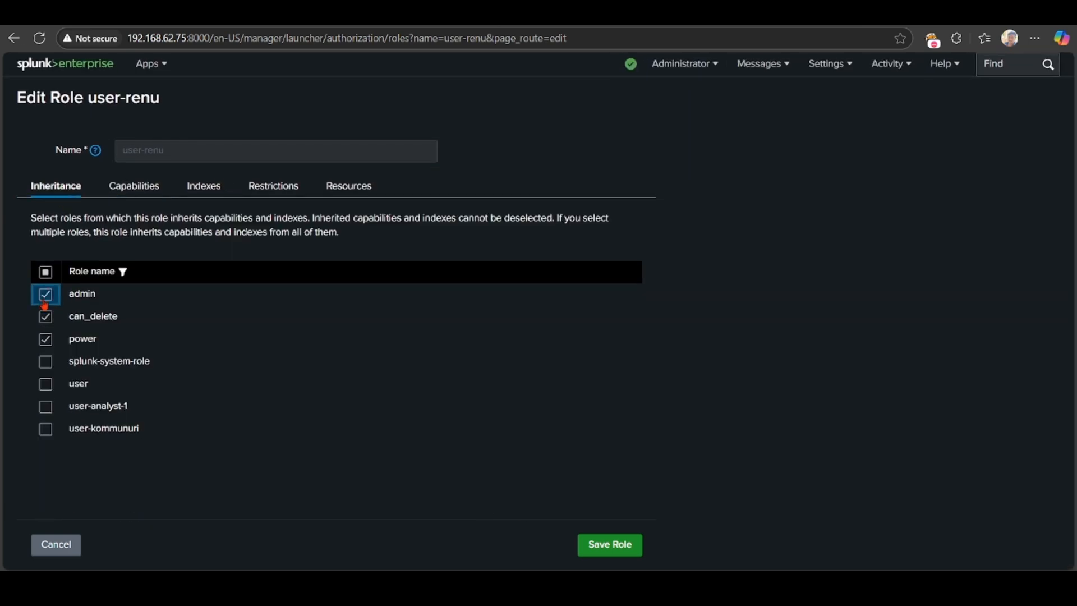
pyautogui.click(134, 188)
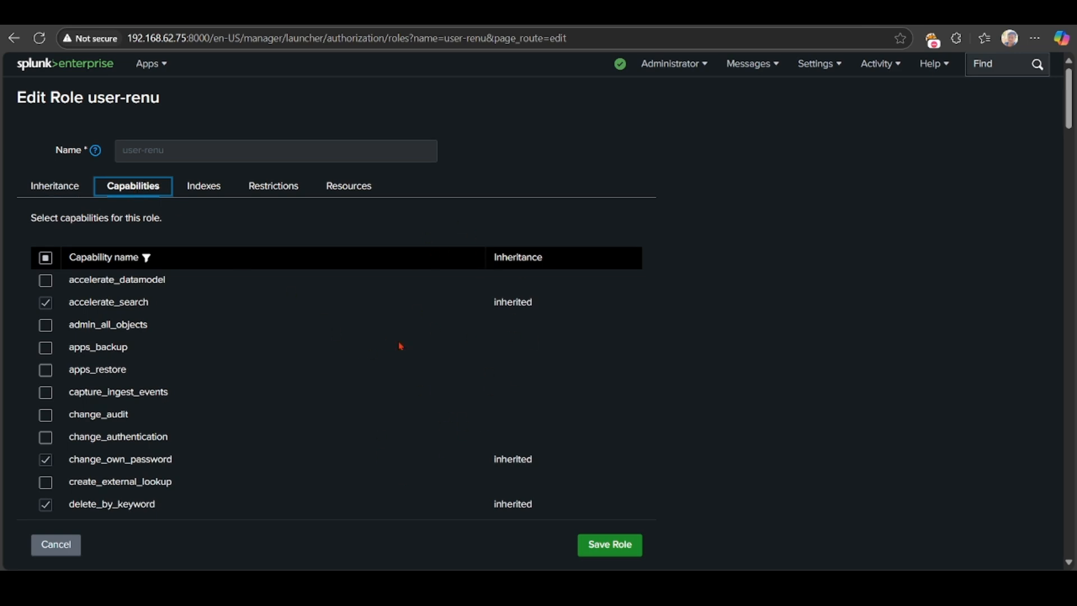
pyautogui.scroll(-9, 262, 329)
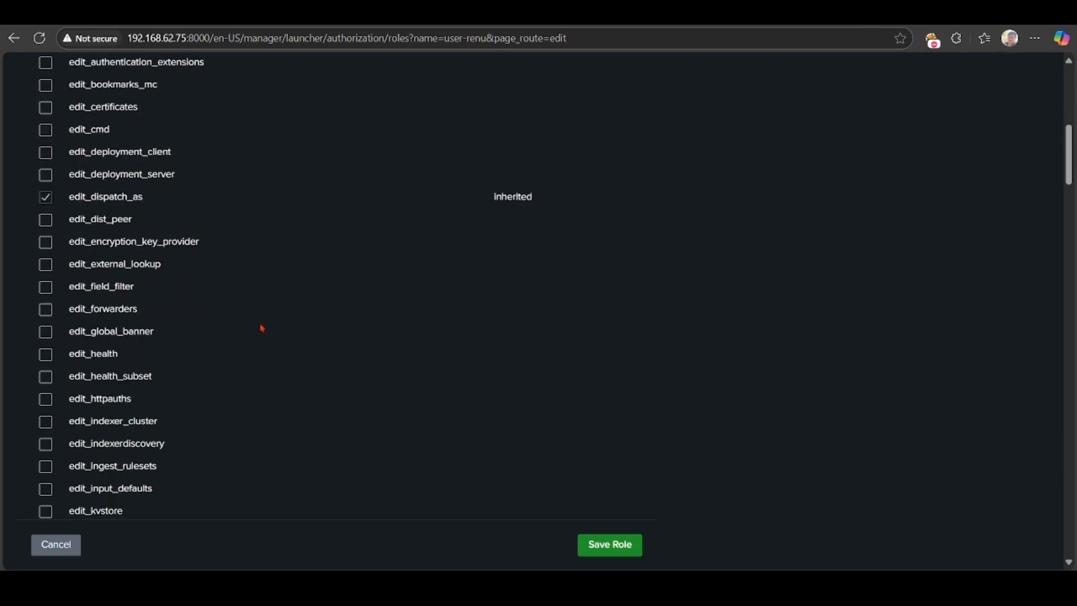
pyautogui.scroll(5, 262, 328)
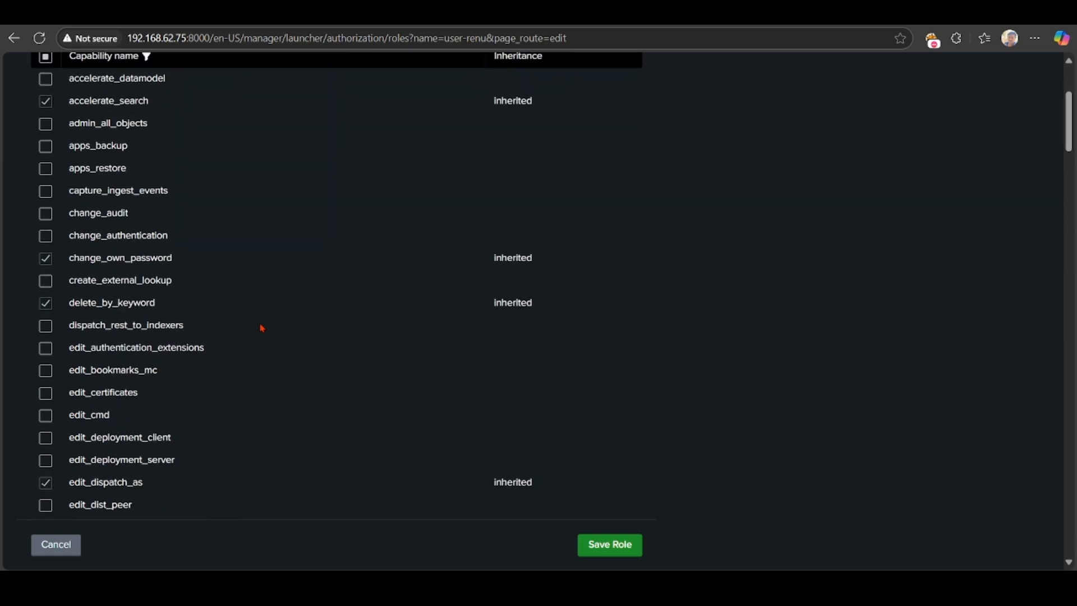
pyautogui.scroll(2, 262, 328)
pyautogui.scroll(3, 298, 223)
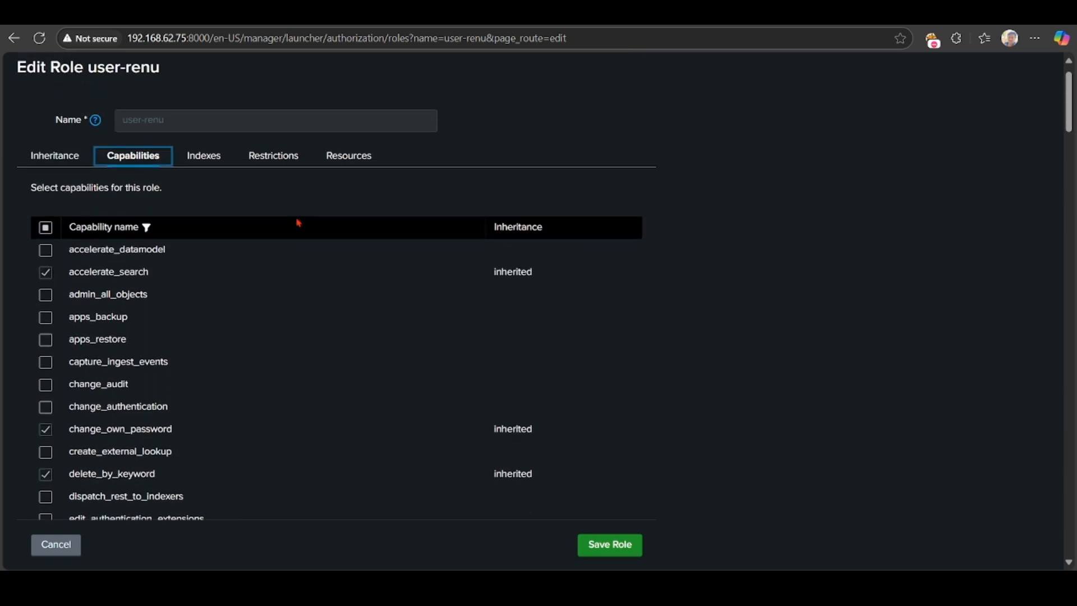
pyautogui.click(73, 165)
pyautogui.click(45, 294)
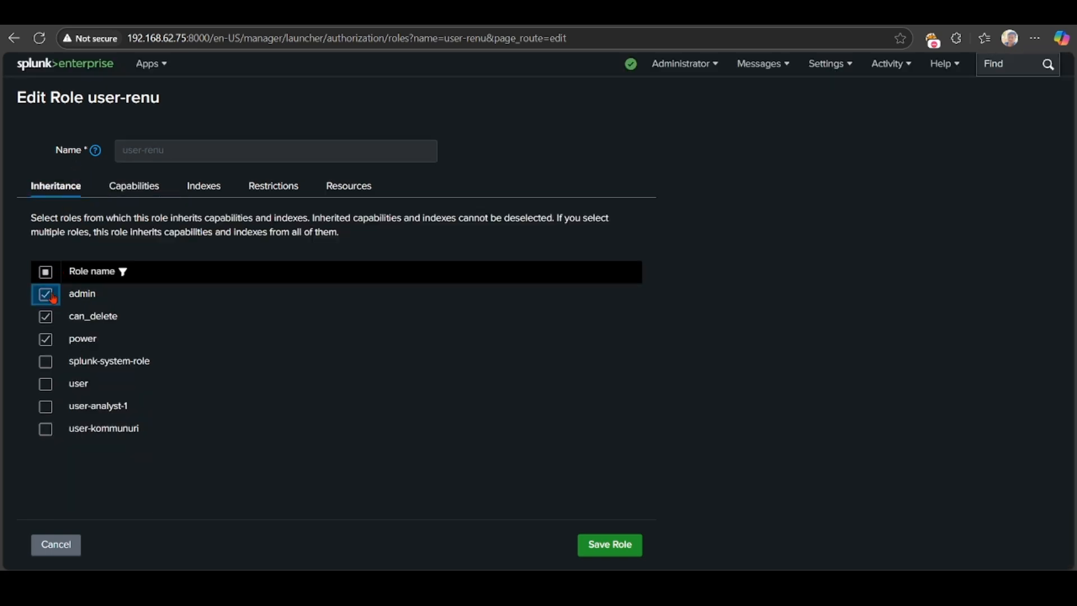
pyautogui.click(142, 186)
pyautogui.scroll(-7, 384, 283)
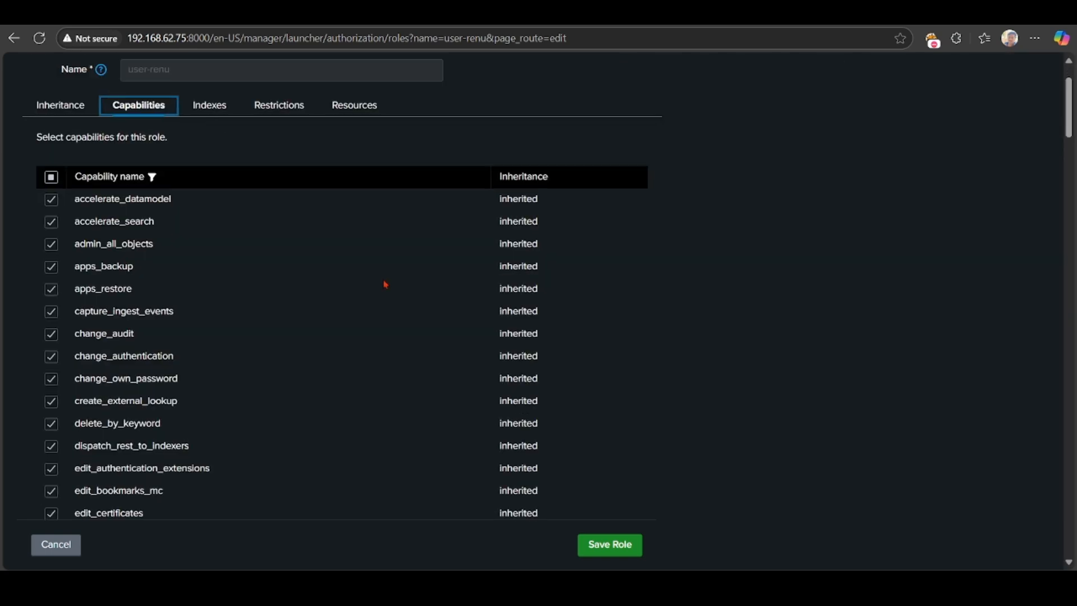
pyautogui.scroll(-12, 385, 284)
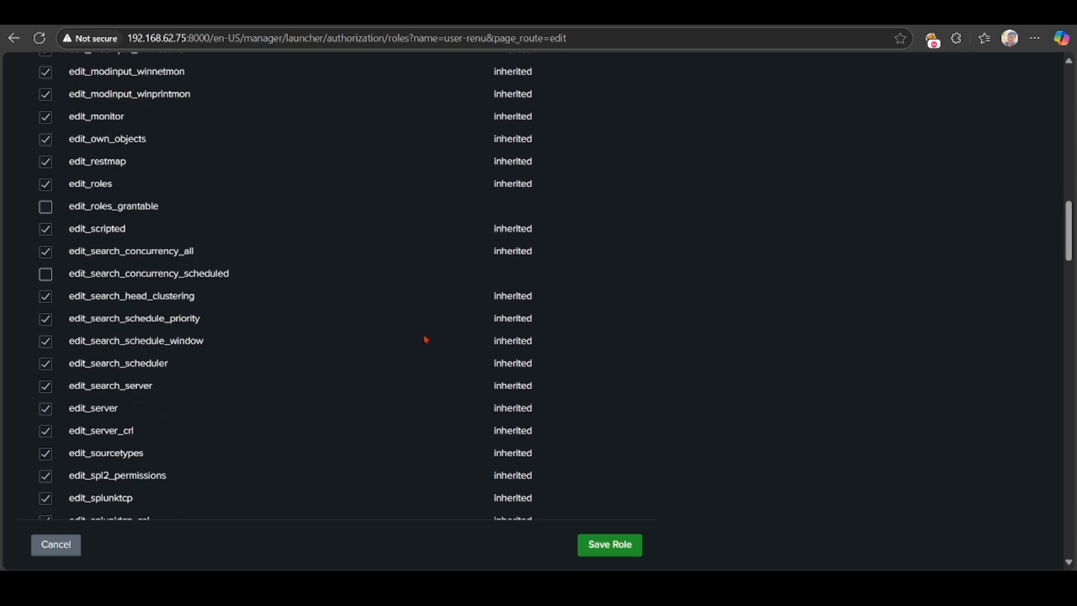
pyautogui.scroll(15, 418, 363)
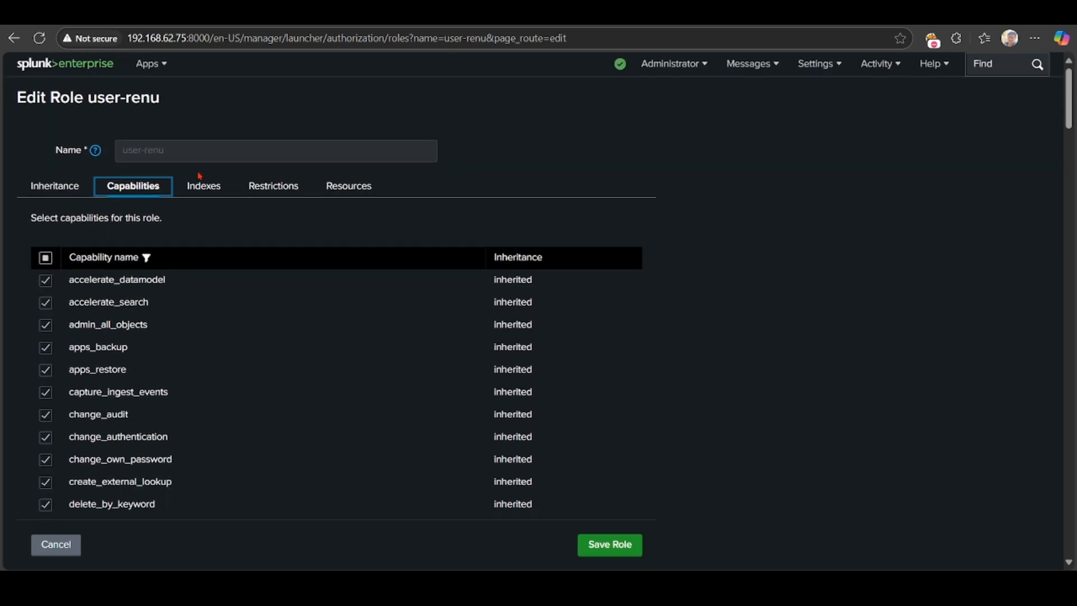
# Choose date_year as user-renu's restriction index field and save the role.
pyautogui.click(203, 186)
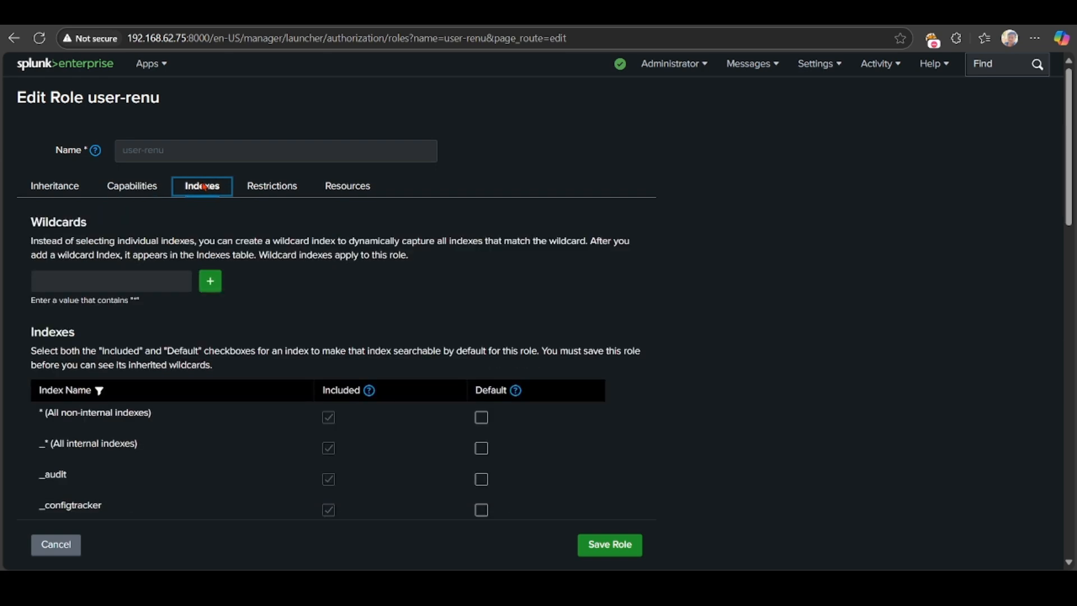
pyautogui.scroll(-3, 203, 186)
pyautogui.scroll(-3, 204, 187)
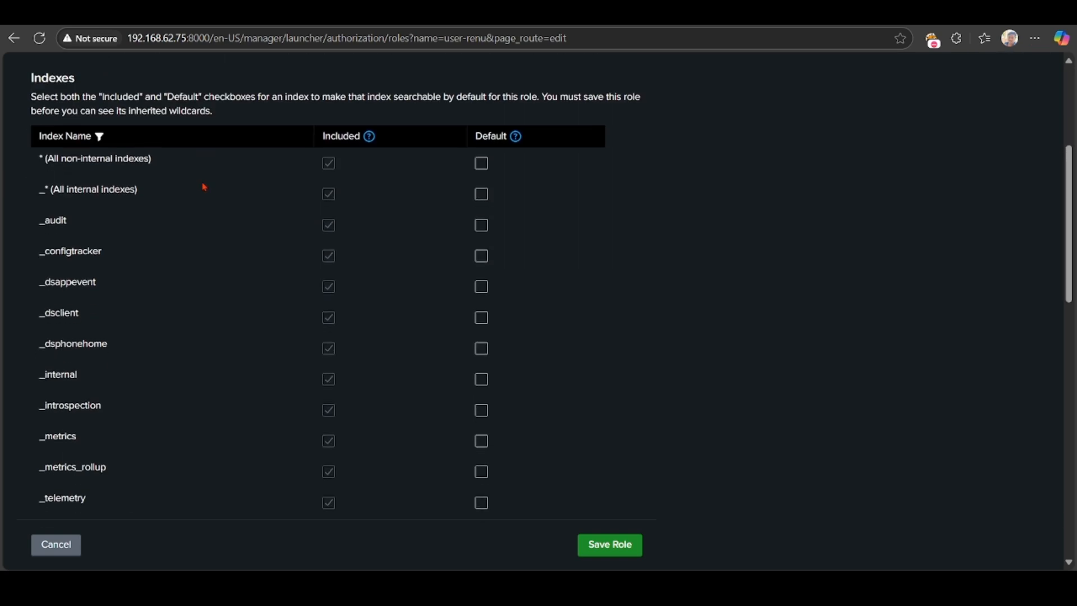
pyautogui.scroll(6, 263, 196)
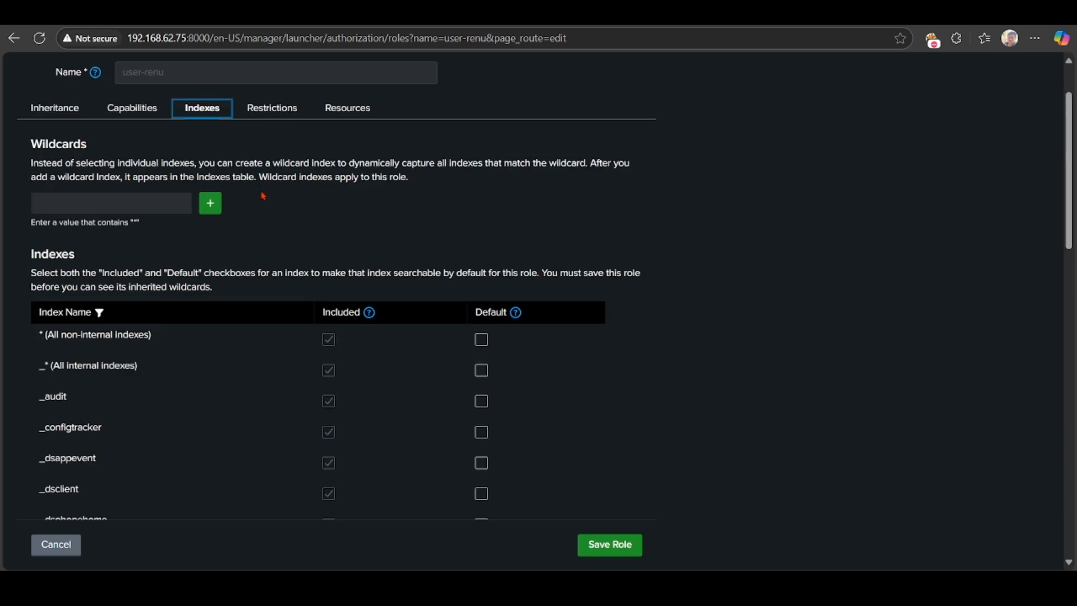
pyautogui.click(267, 191)
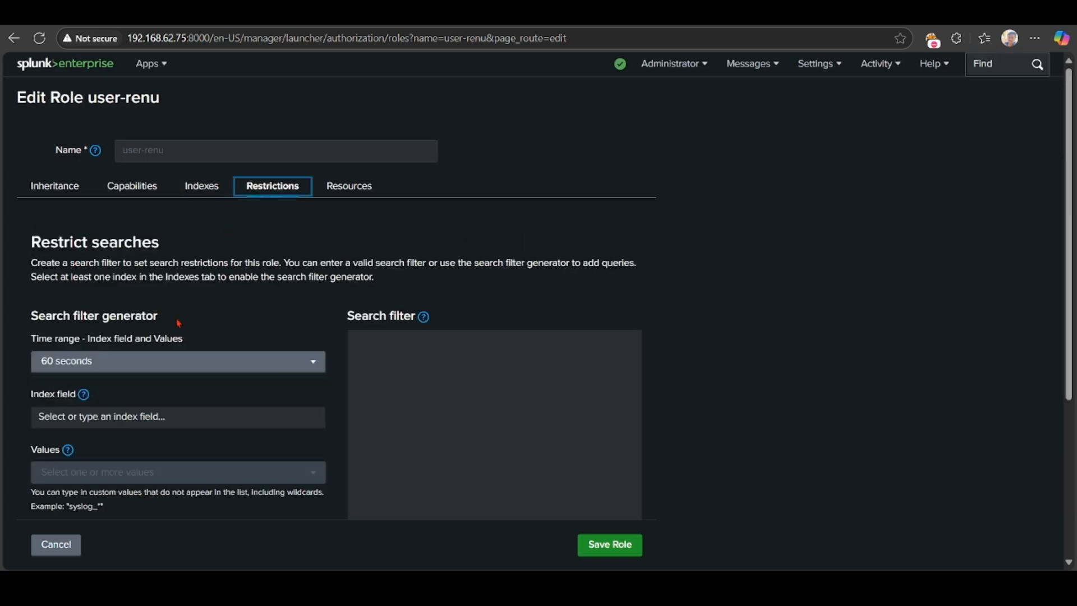
pyautogui.scroll(-3, 257, 301)
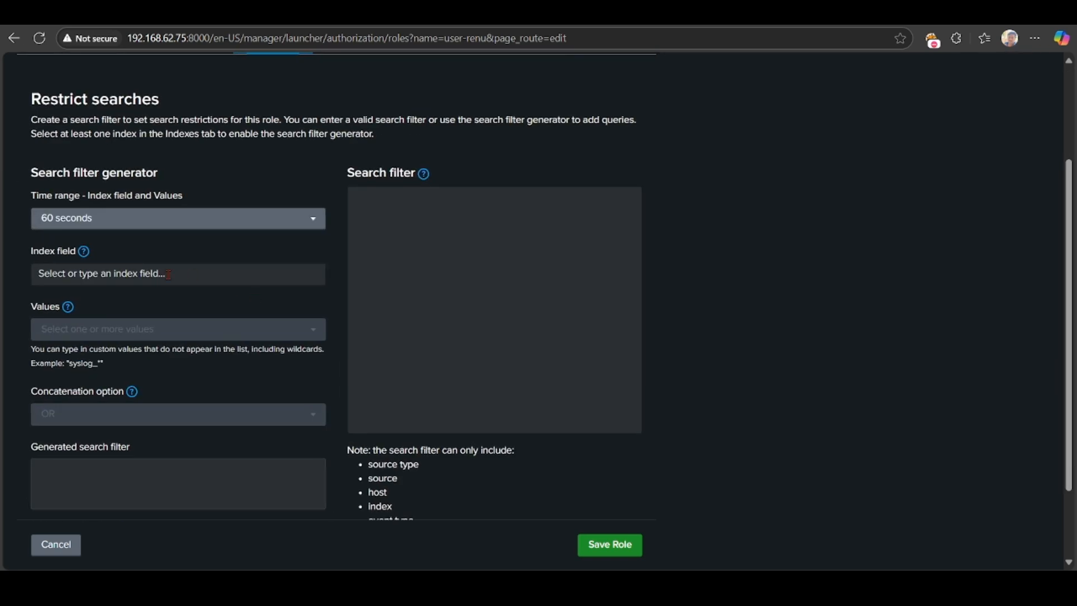
pyautogui.scroll(2, 170, 276)
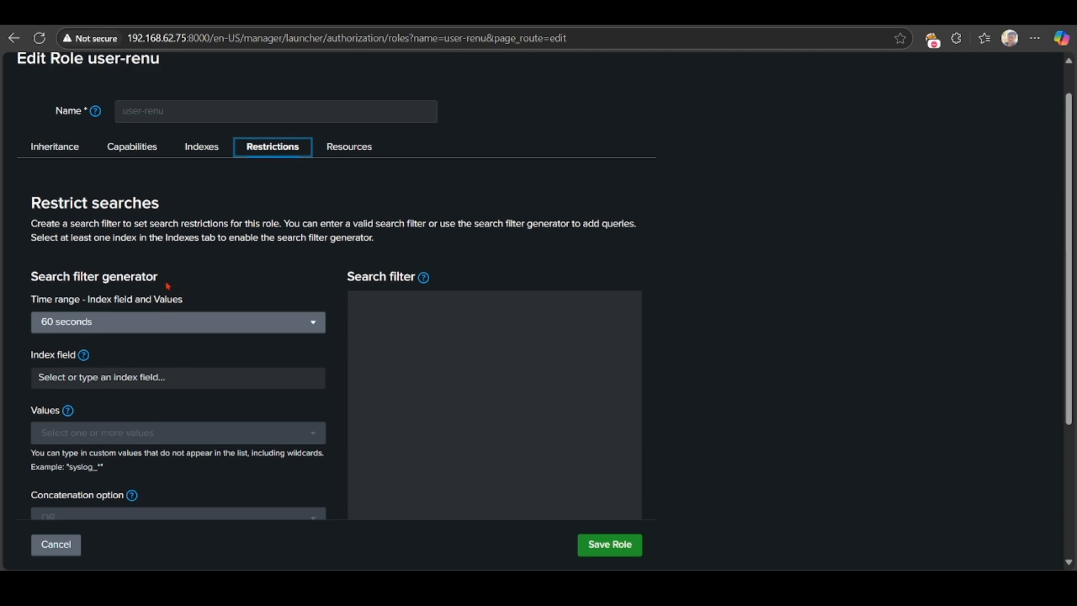
pyautogui.click(157, 377)
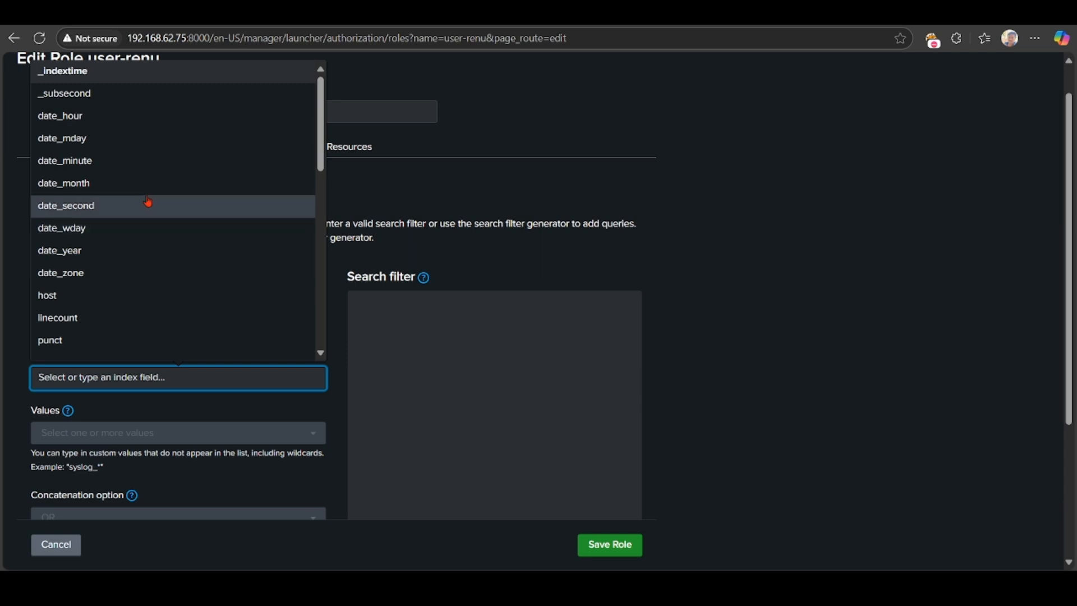
pyautogui.click(104, 252)
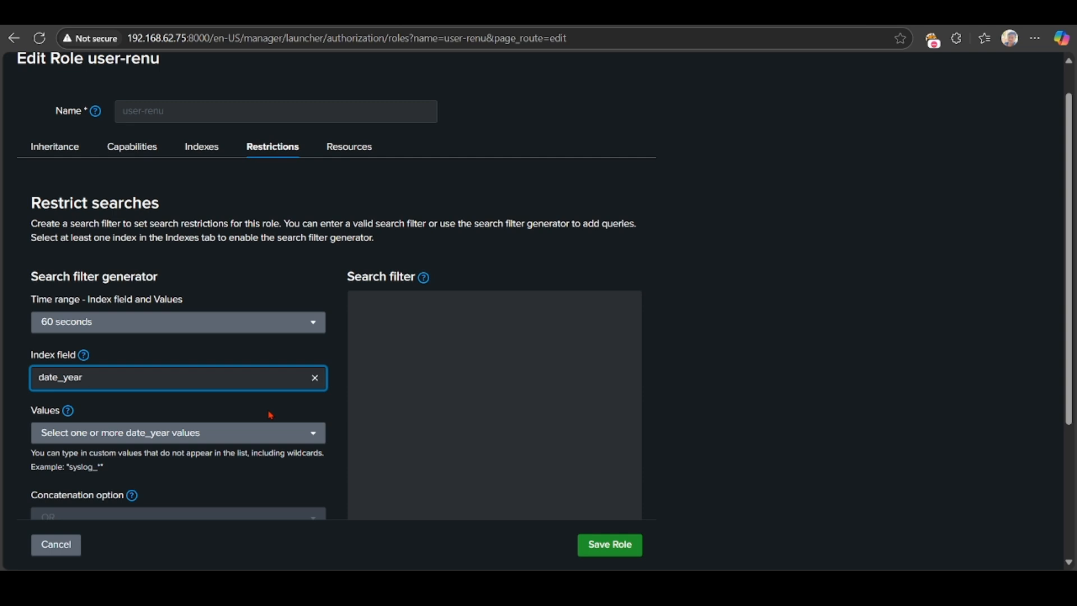
pyautogui.click(628, 551)
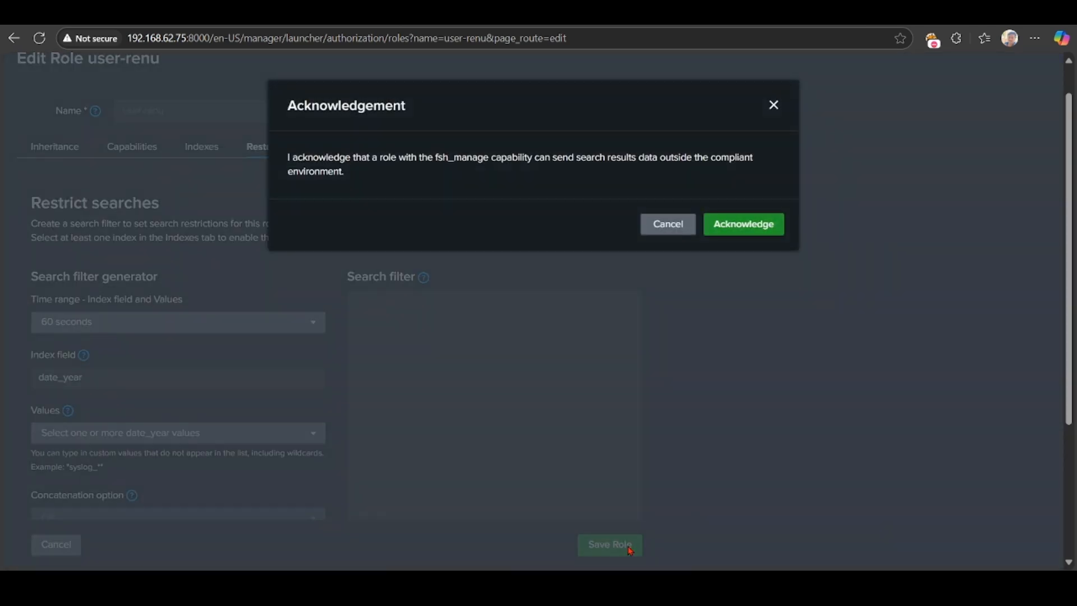
# Acknowledge the fsh_manage capability warning so user-renu is saved.
pyautogui.click(757, 229)
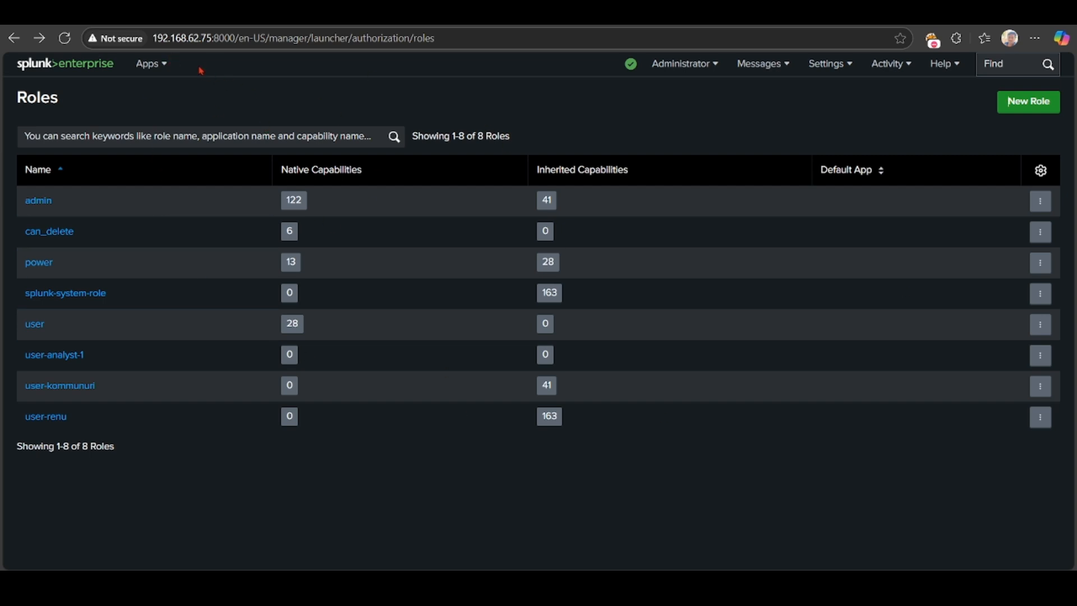
# Return to the Splunk launcher home page with its recently viewed dashboards.
pyautogui.moveTo(155, 38); pyautogui.dragTo(223, 40)
pyautogui.click(221, 475)
pyautogui.click(89, 76)
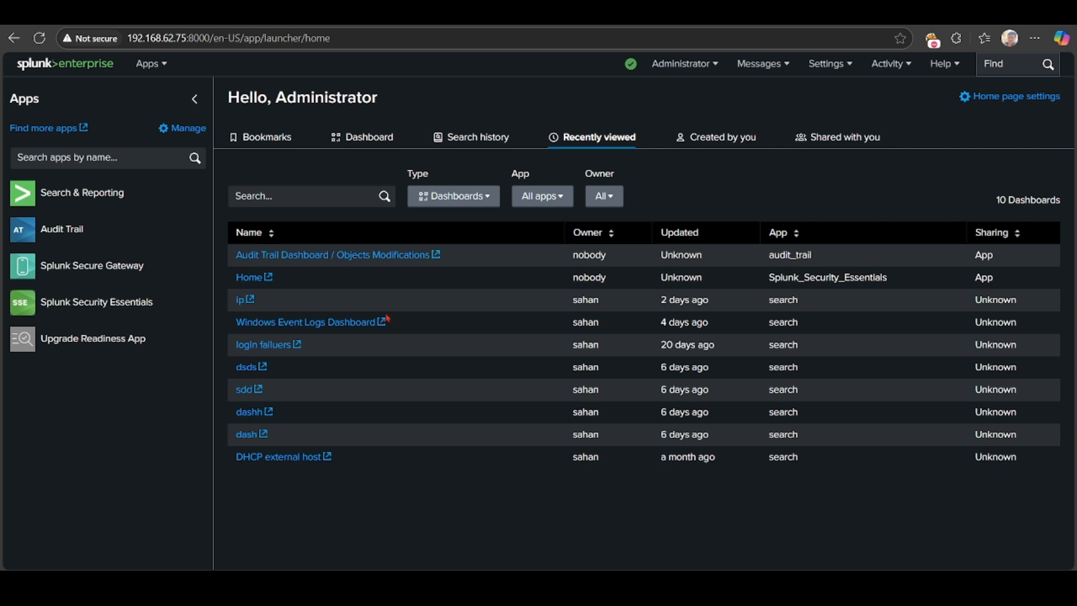
# Show the CPU Usage: Deployment home dashboard and bring up the Proton VPN window.
pyautogui.click(358, 137)
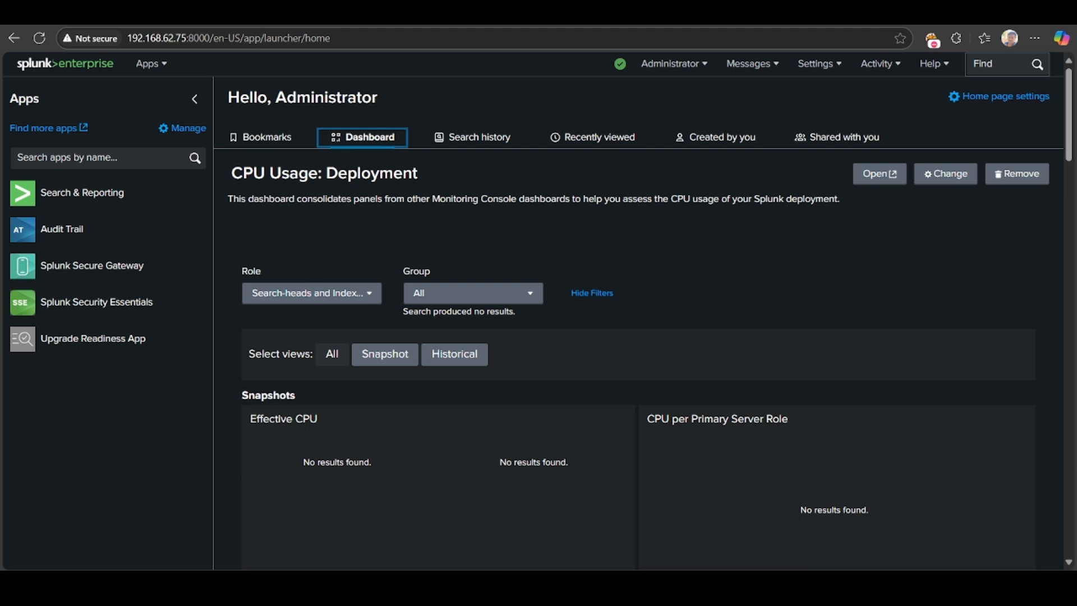
pyautogui.click(720, 583)
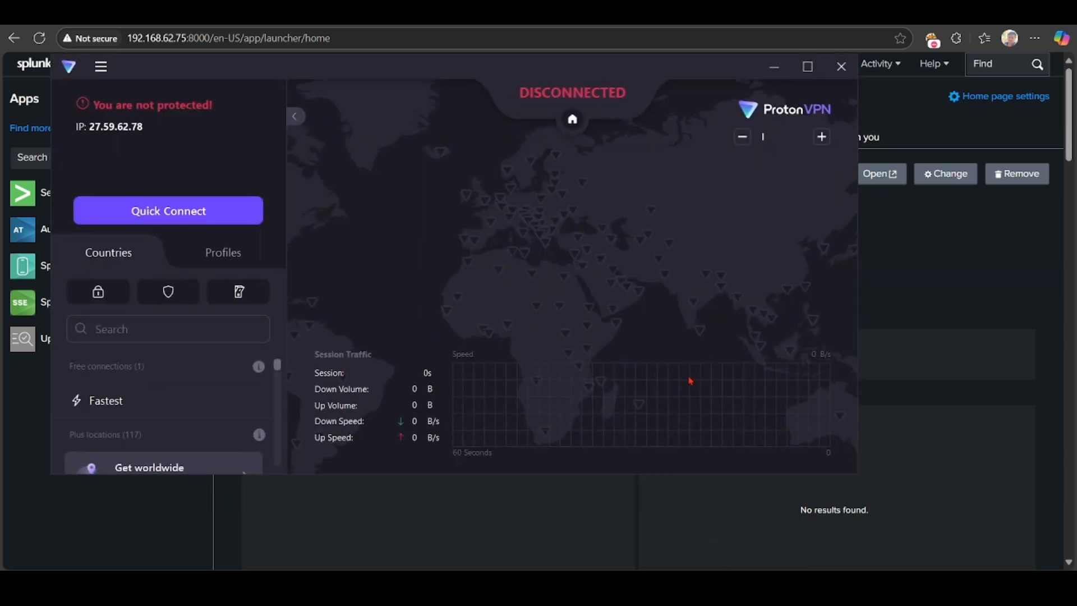
# Quick-connect Proton VPN to the Netherlands NL-FREE#43 server and bring Command Prompt forward.
pyautogui.click(177, 225)
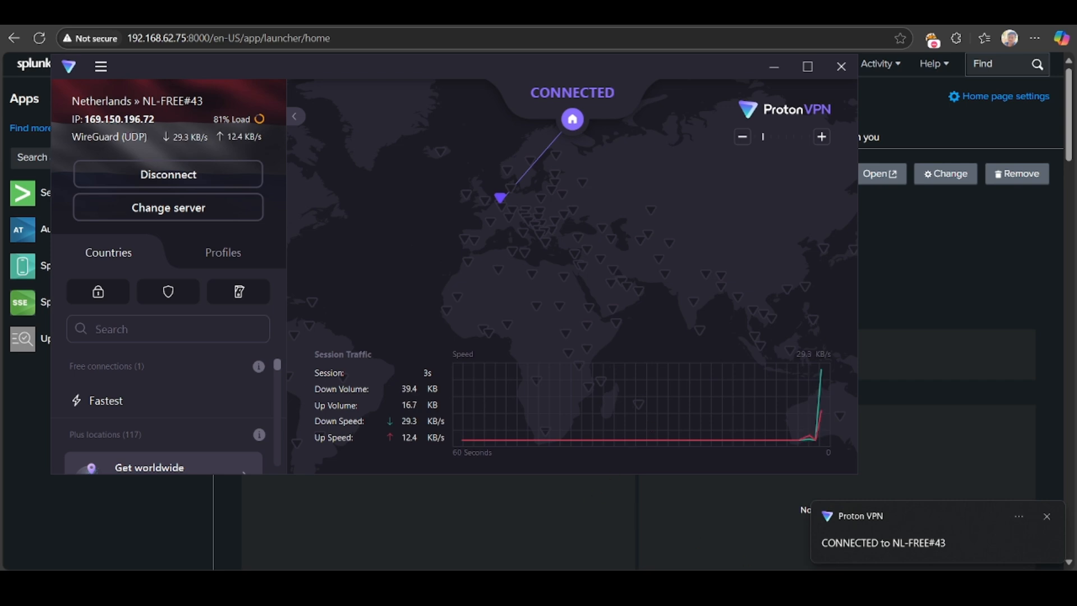
pyautogui.click(612, 587)
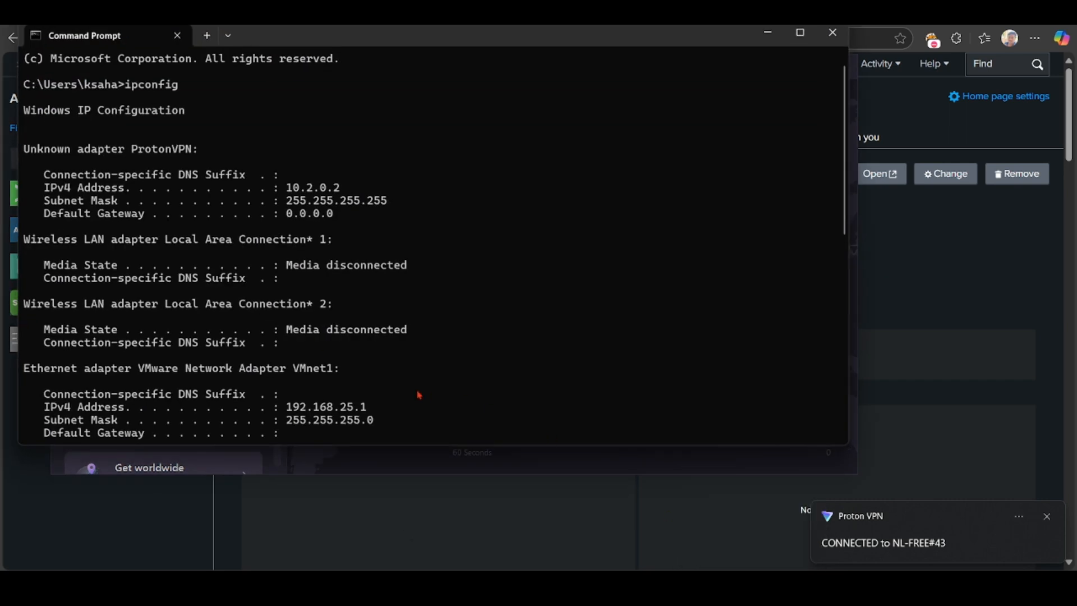
# Run ipconfig, select the ProtonVPN adapter's IPv4 address 10.2.0.2, and minimize Command Prompt.
pyautogui.scroll(-9, 419, 396)
pyautogui.write('ip')
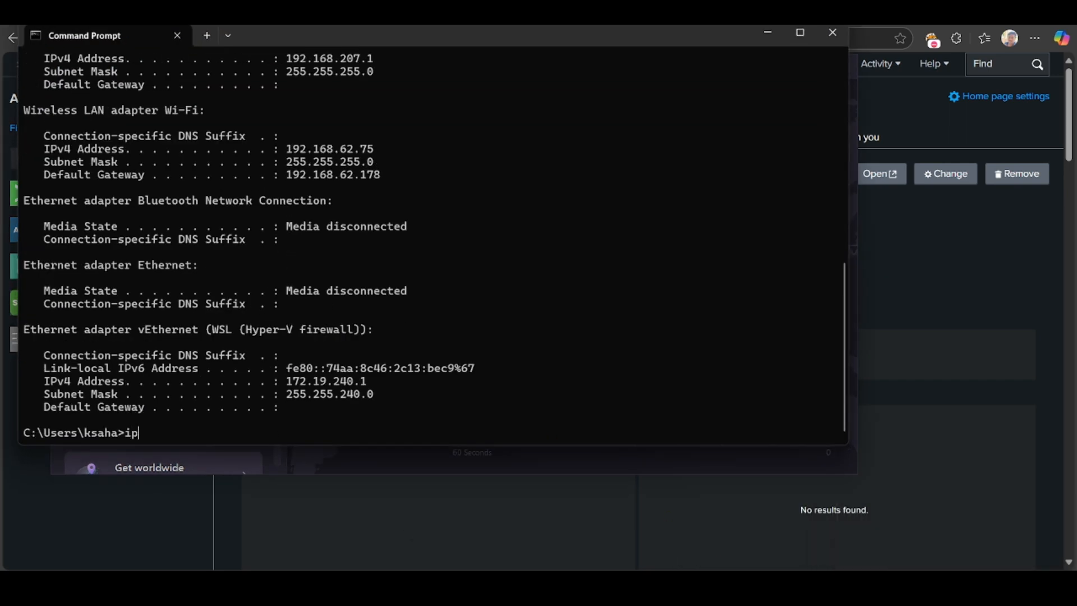
pyautogui.write('config')
pyautogui.press('Return')
pyautogui.scroll(15, 424, 264)
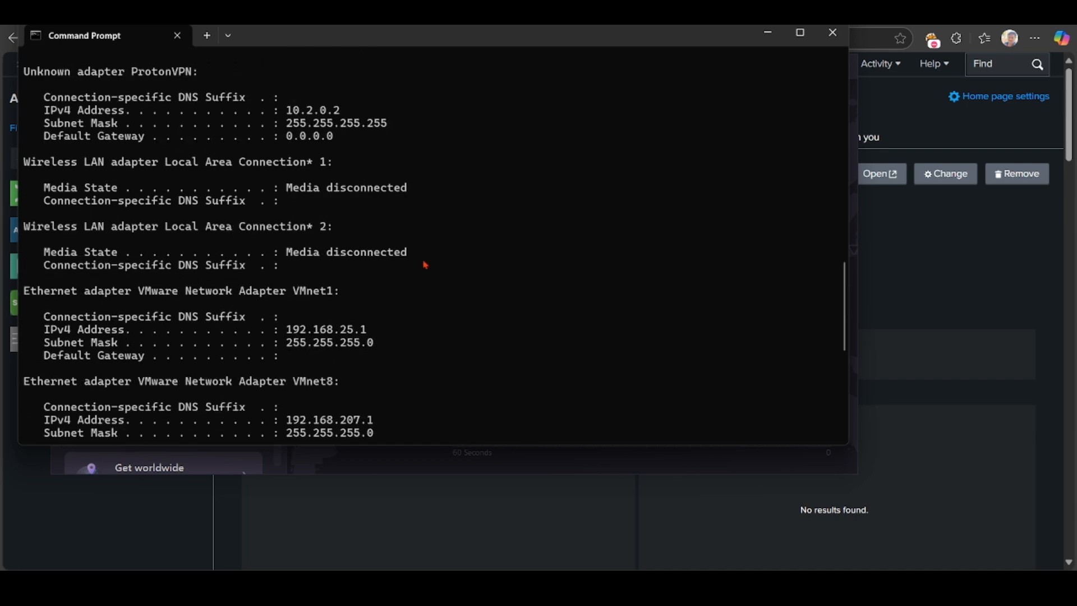
pyautogui.scroll(-7, 424, 264)
pyautogui.scroll(1, 425, 265)
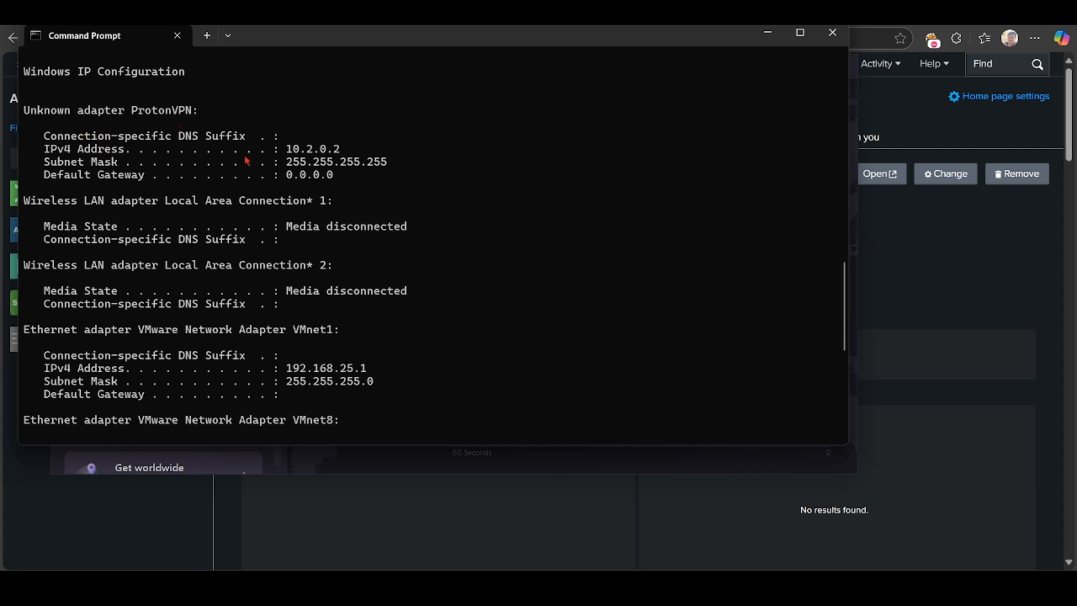
pyautogui.moveTo(288, 157); pyautogui.dragTo(340, 156)
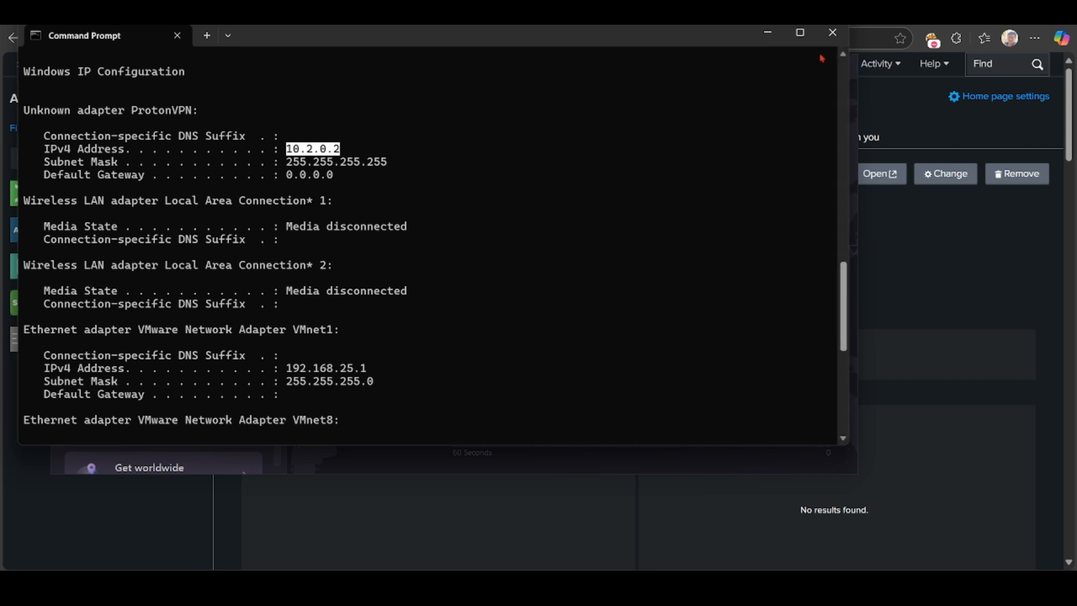
pyautogui.click(774, 35)
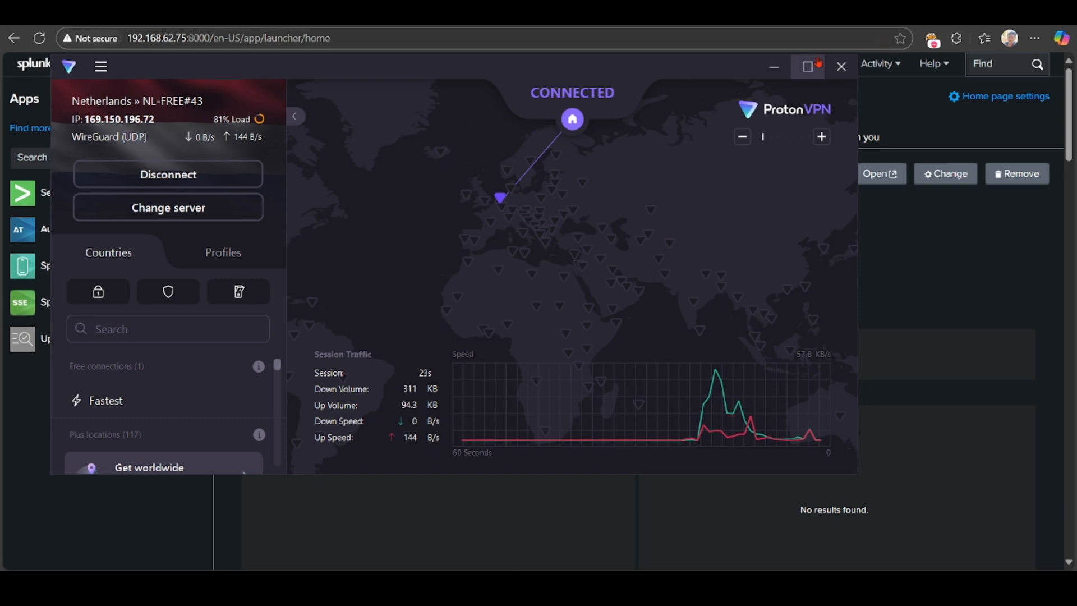
# Load the Splunk login page at 10.2.0.2:8000 in a new tab and sign in with the new user's credentials.
pyautogui.click(786, 68)
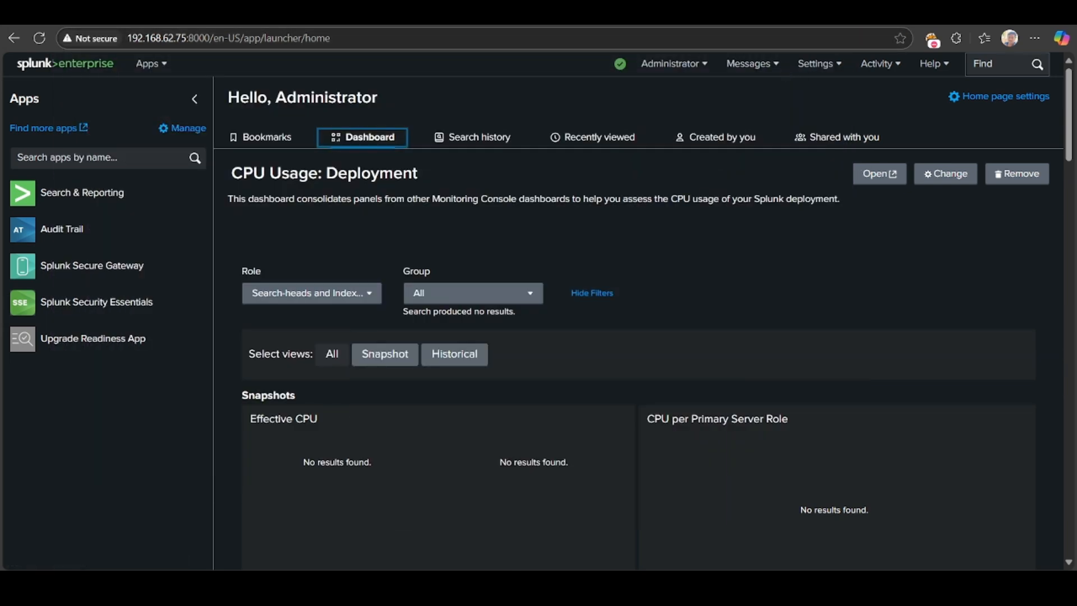
pyautogui.click(836, 23)
pyautogui.click(744, 36)
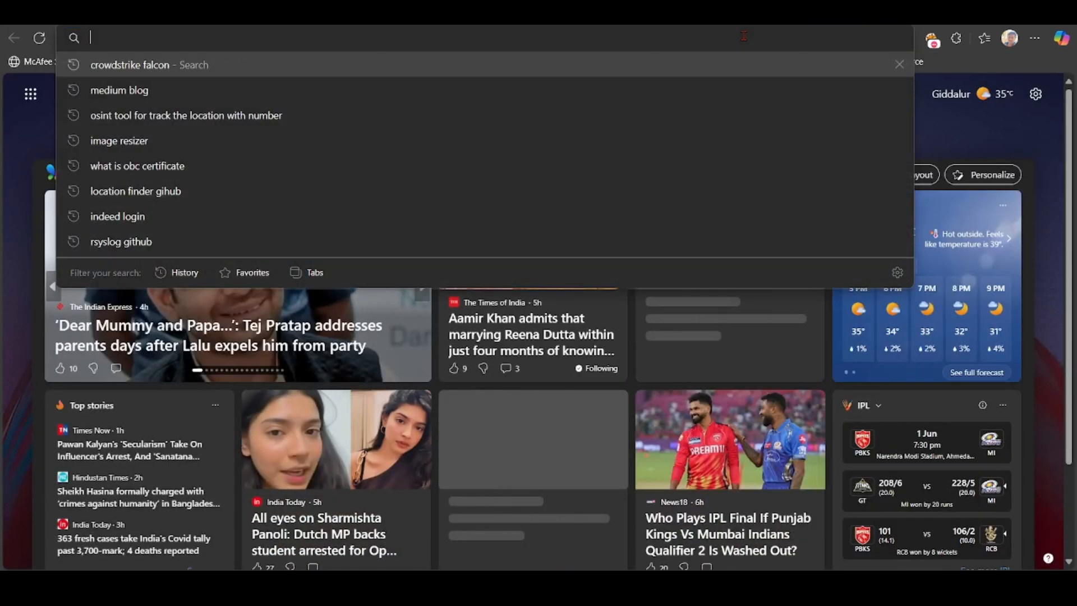
pyautogui.write('10')
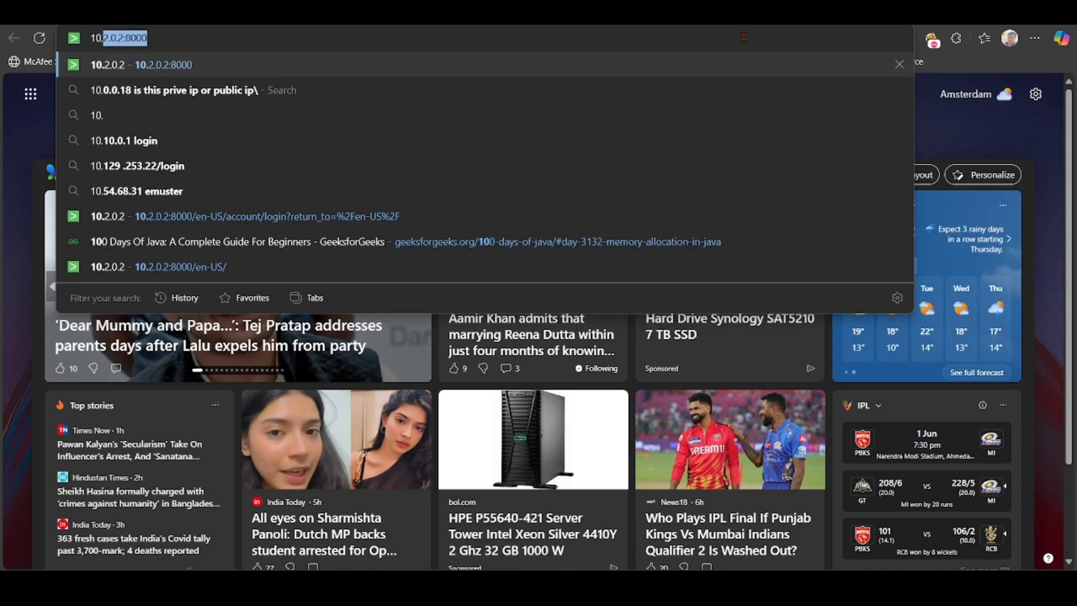
pyautogui.write('.2.0.')
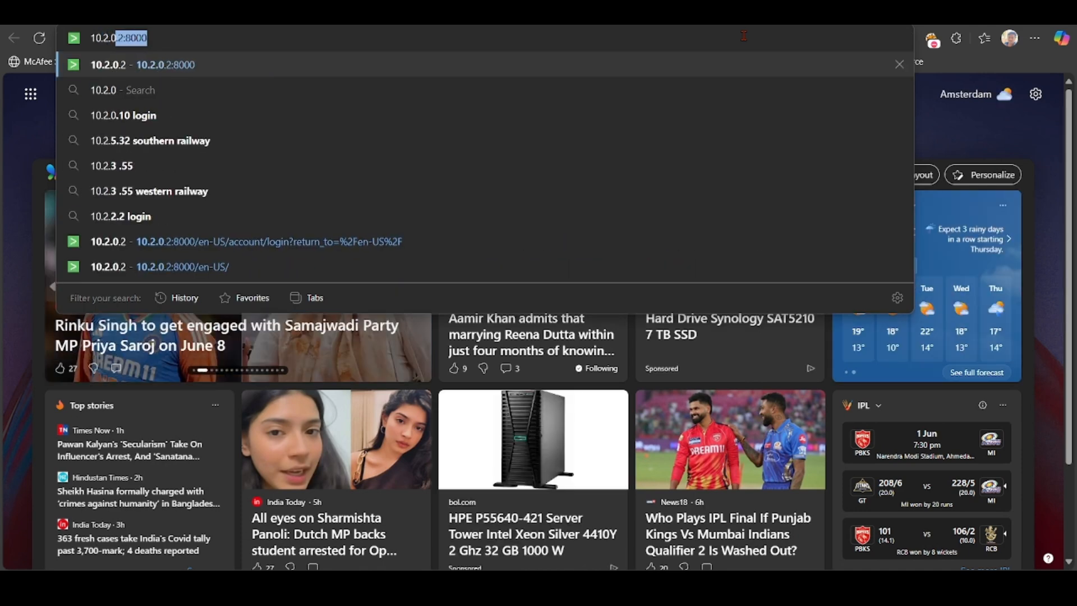
pyautogui.write('2:8000')
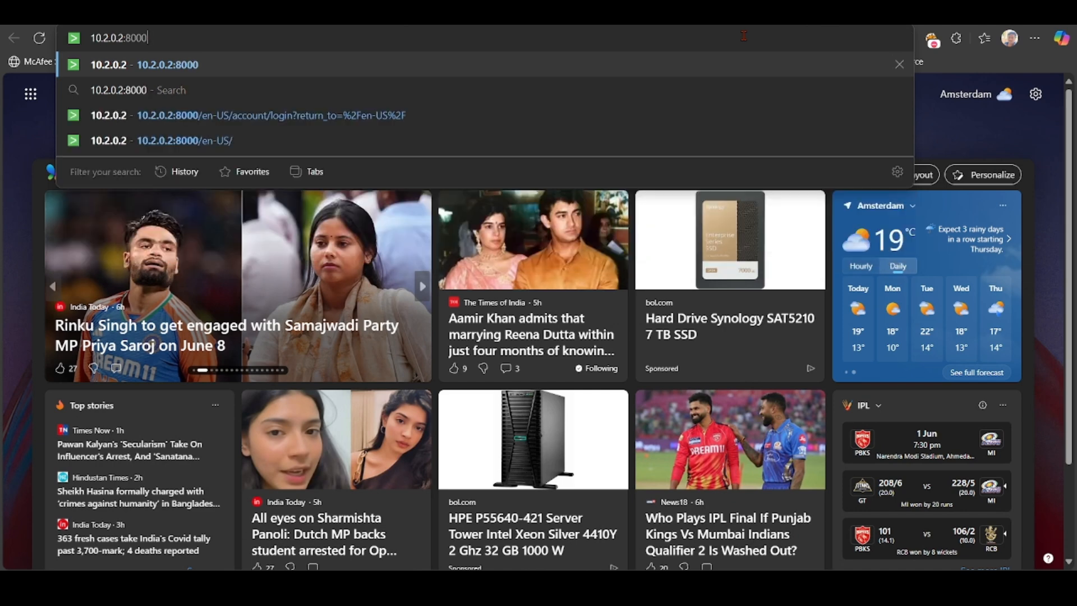
pyautogui.press('Return')
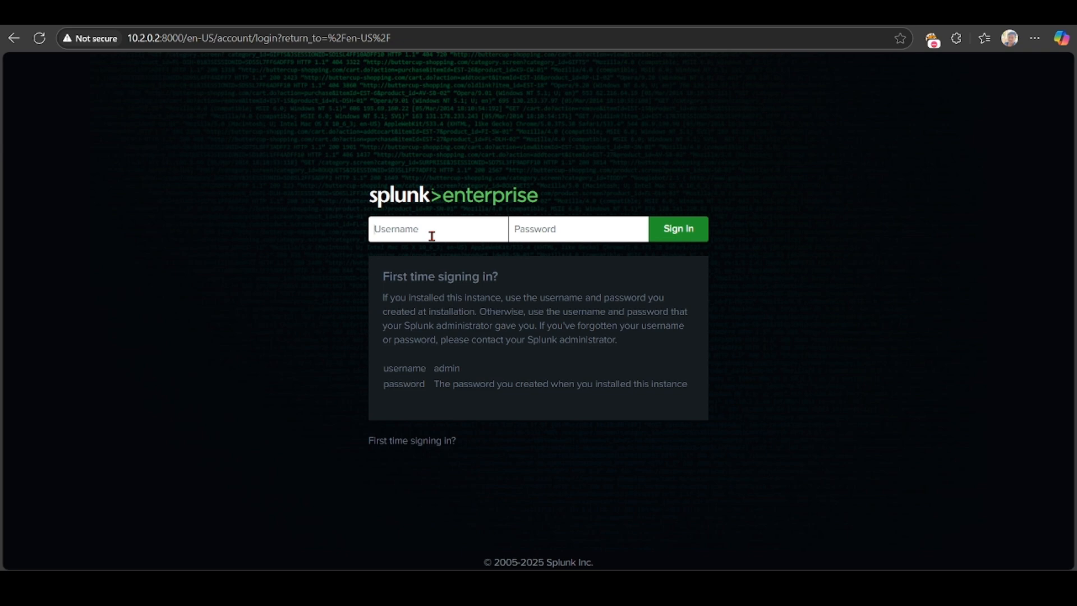
pyautogui.write('renu*********')
pyautogui.press('Return')
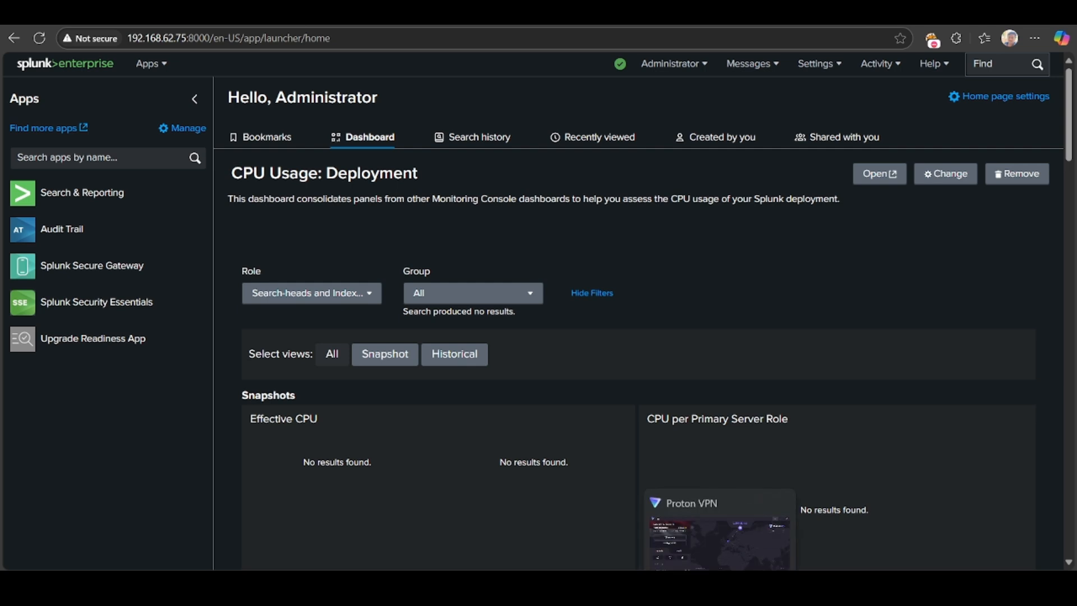
# Disconnect Proton VPN from its server and close its window, returning to the Splunk browser.
pyautogui.click(720, 587)
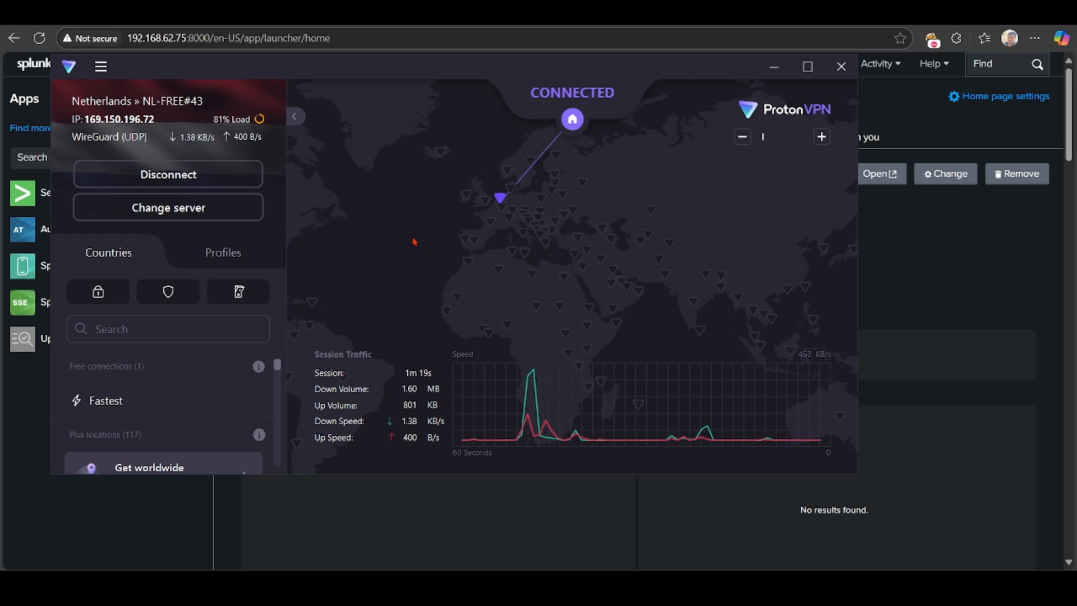
pyautogui.click(187, 175)
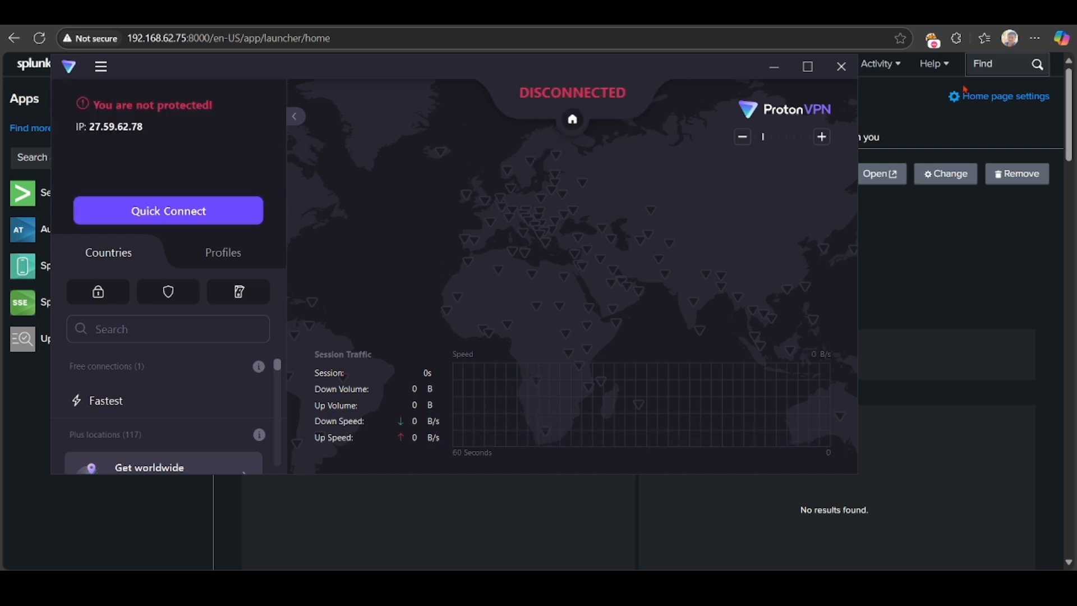
pyautogui.click(841, 67)
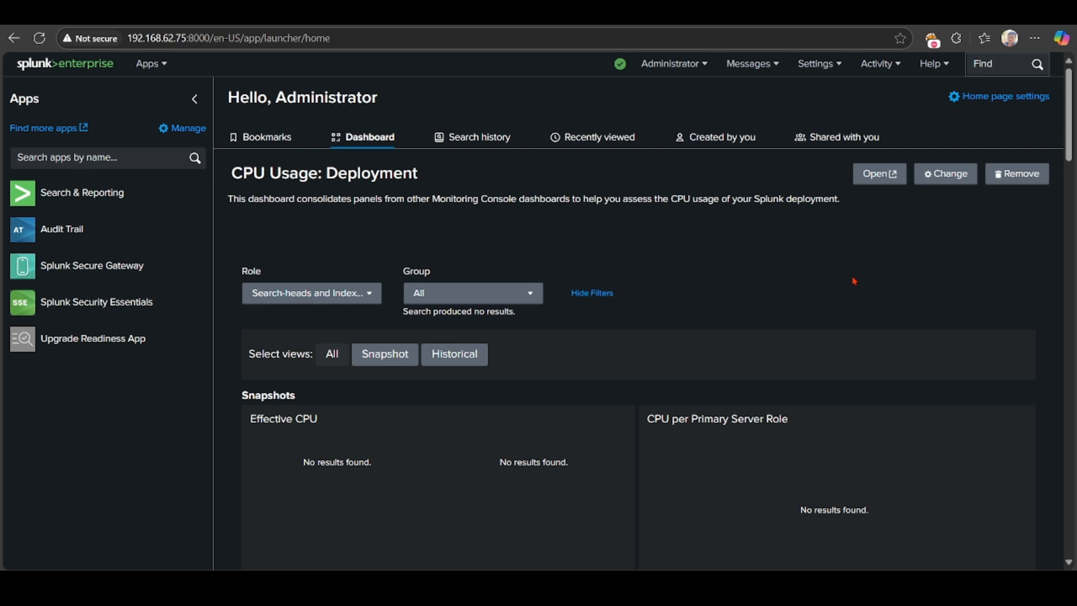
pyautogui.click(782, 589)
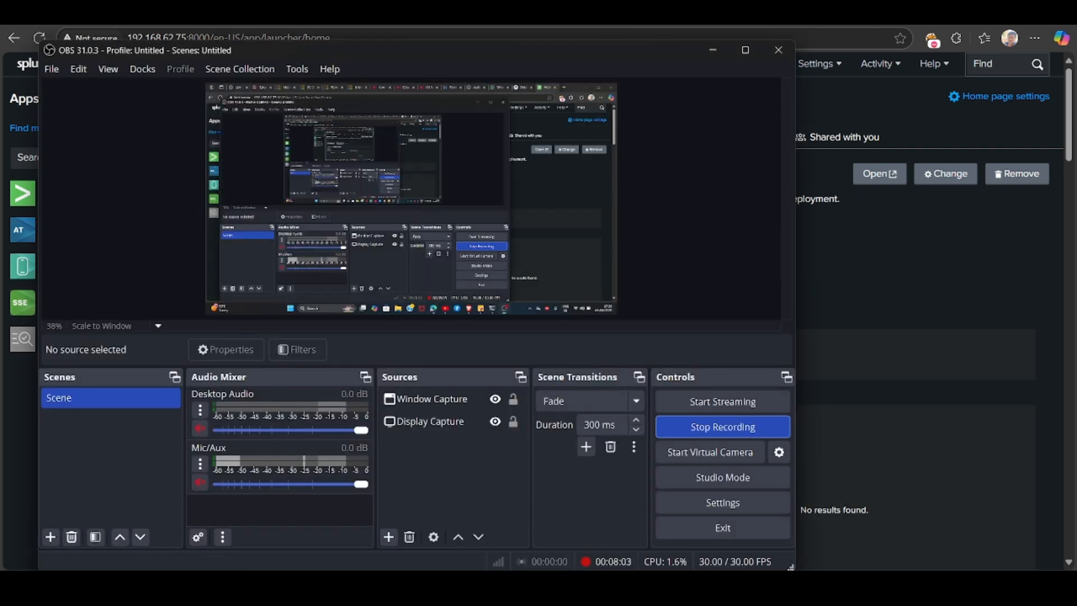